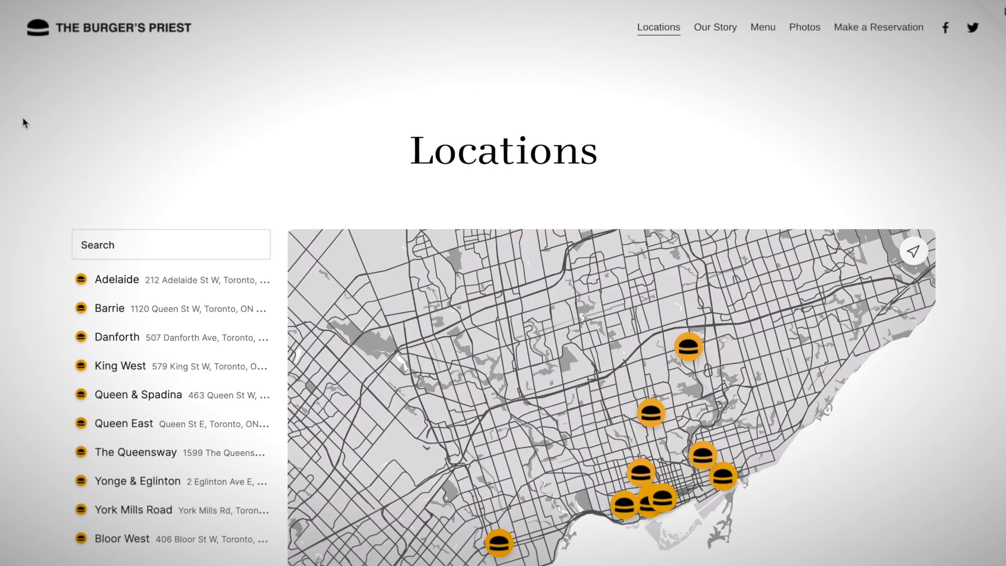
# Filter the locations list to 'queen', open a store's map info card, then start a new Atlist map.
pyautogui.scroll(-4, 24, 117)
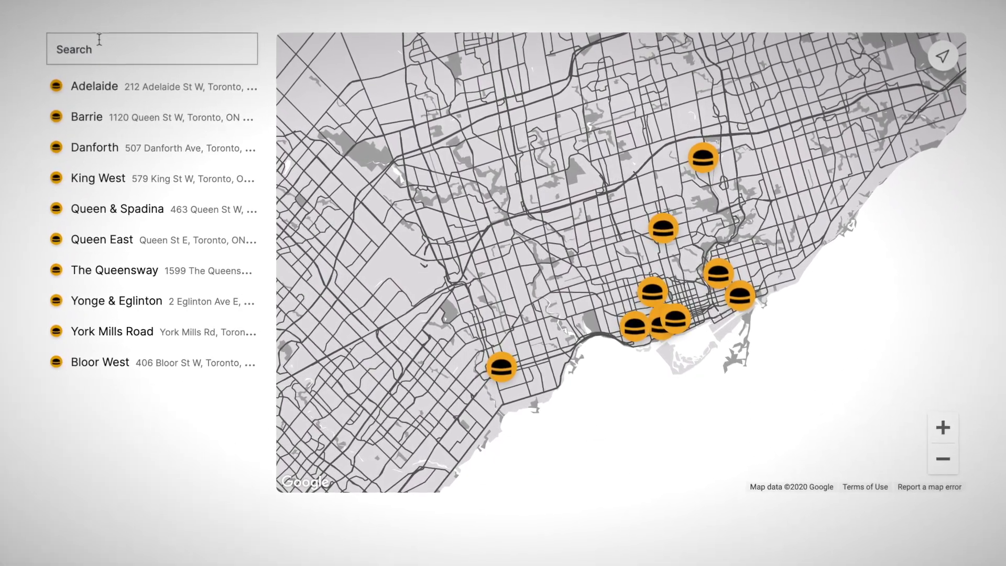
pyautogui.click(99, 42)
pyautogui.write('queen')
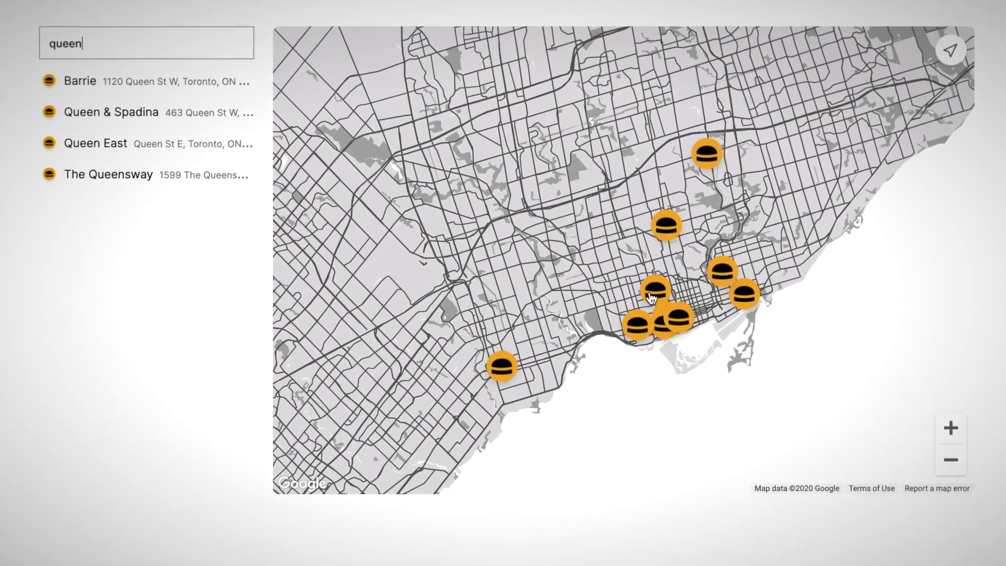
pyautogui.click(650, 295)
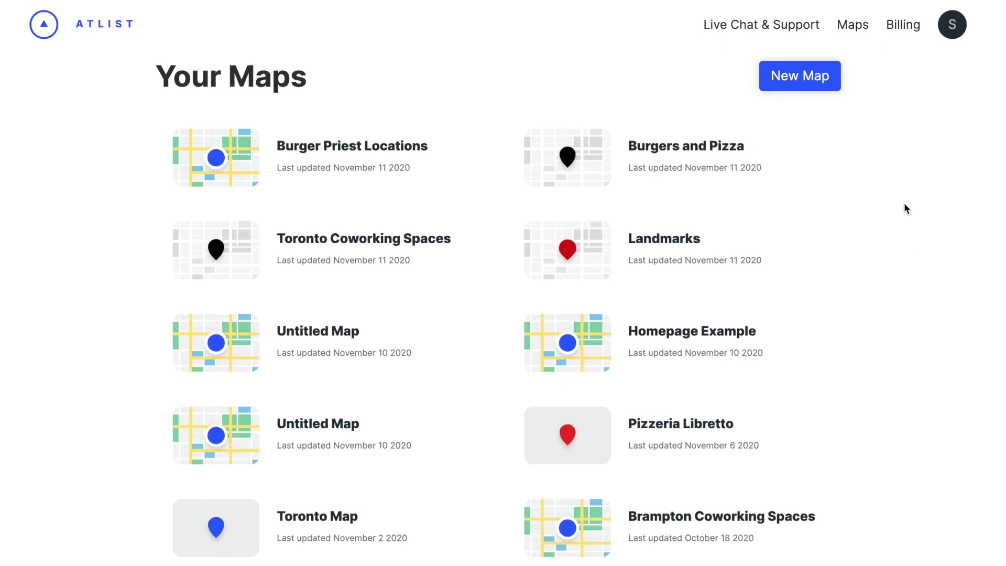
pyautogui.click(808, 95)
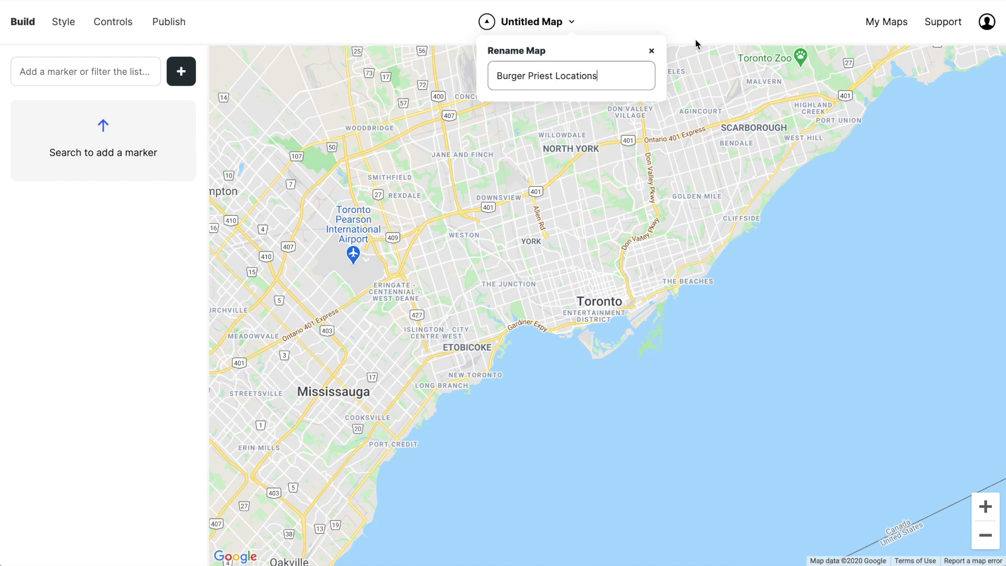
# Add a first marker at 406 Bloor Street West by searching '406 Bloo'.
pyautogui.click(95, 72)
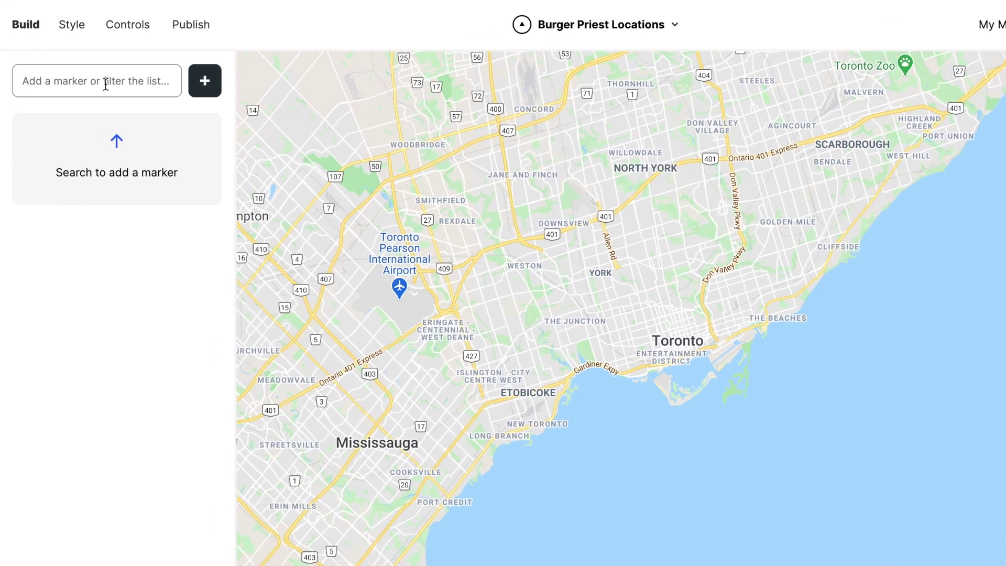
pyautogui.write('406 Bloo')
pyautogui.press('Down')
pyautogui.press('Return')
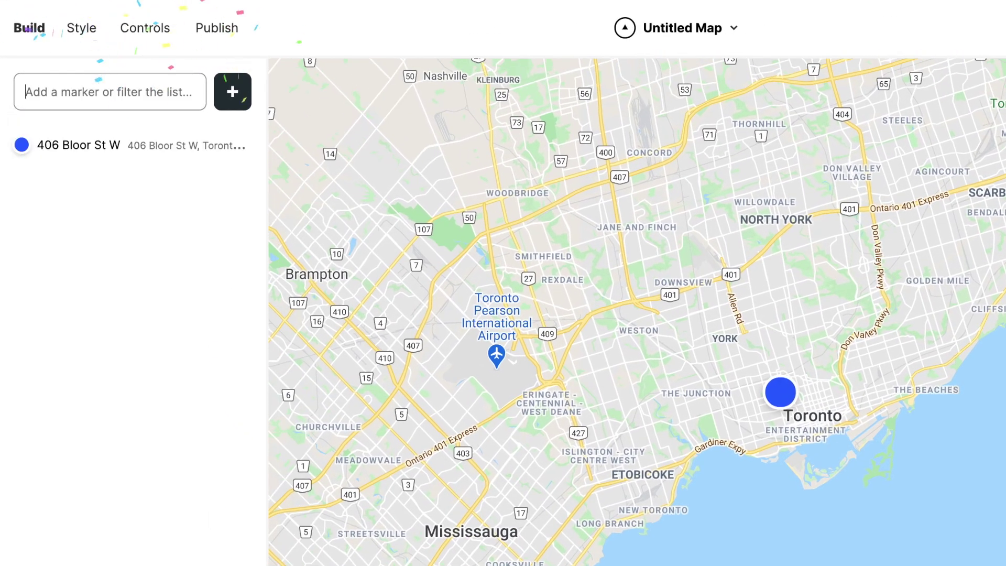
# Rename the marker to 'Bloor West' and paste the phone number and hours into its notes.
pyautogui.click(96, 160)
pyautogui.click(483, 180)
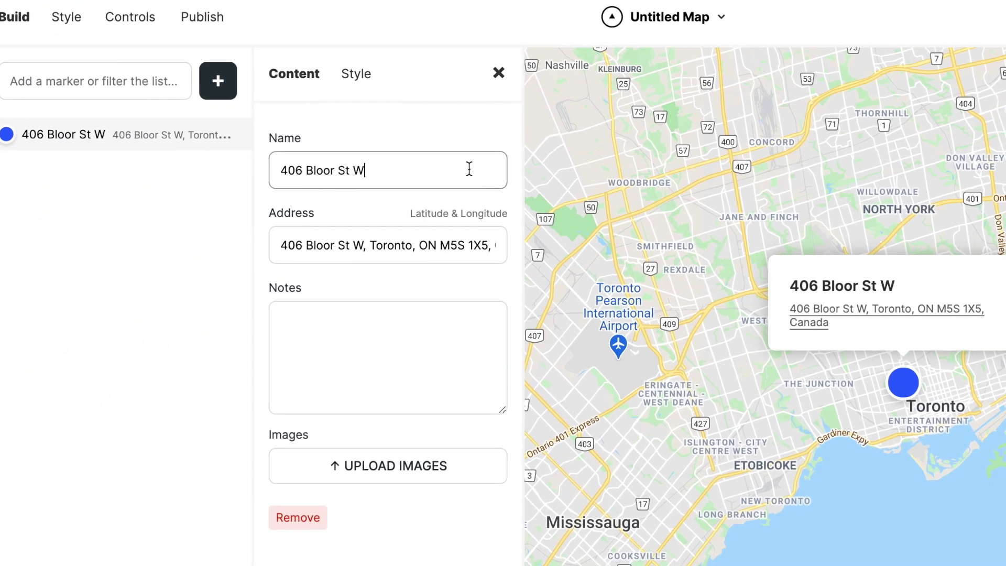
pyautogui.hotkey('ctrl', 'a')
pyautogui.write('Bloor West')
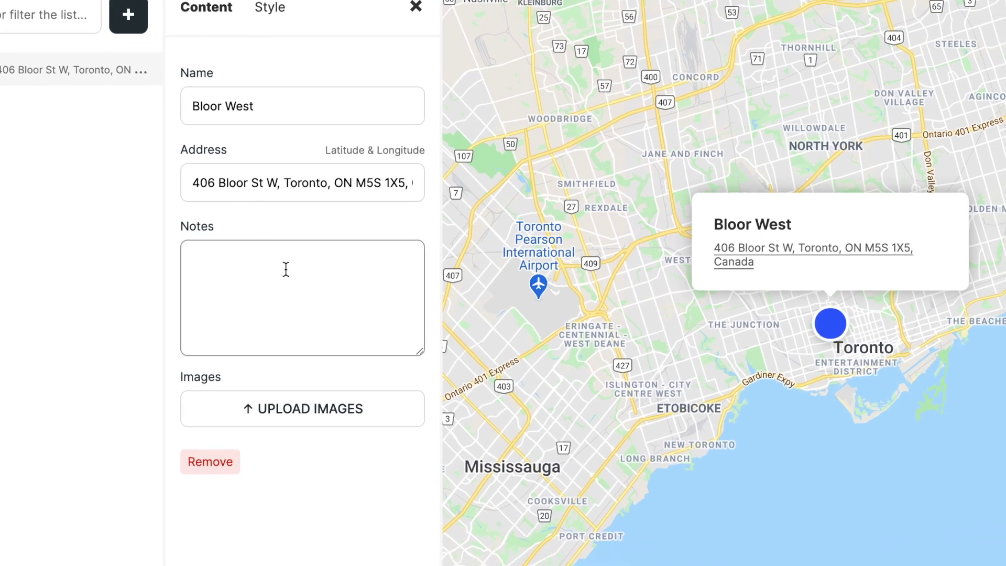
pyautogui.click(310, 286)
pyautogui.hotkey('ctrl', 'Home')
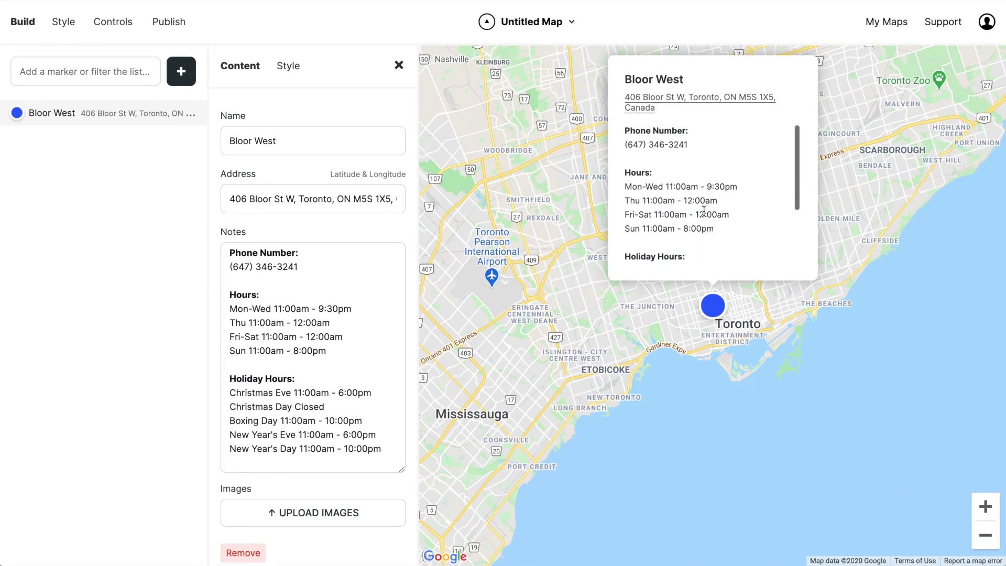
# Attach the Beaches-min.jpg storefront photo to the Bloor West marker.
pyautogui.click(315, 511)
pyautogui.click(382, 73)
pyautogui.click(748, 294)
pyautogui.moveTo(600, 331); pyautogui.dragTo(588, 456)
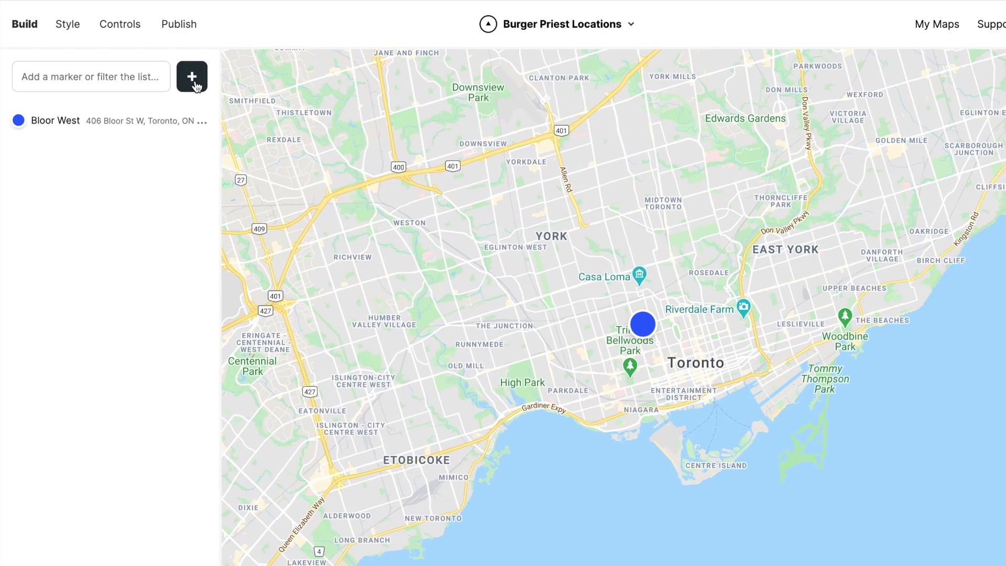
pyautogui.click(199, 83)
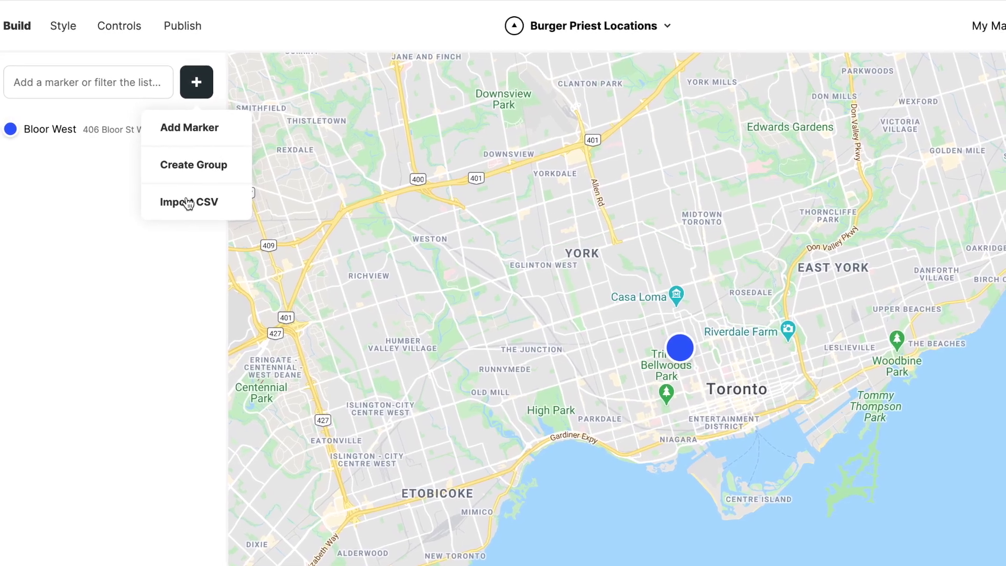
# Import Burger Priest Locations.csv with its header row as nine more store markers.
pyautogui.click(189, 204)
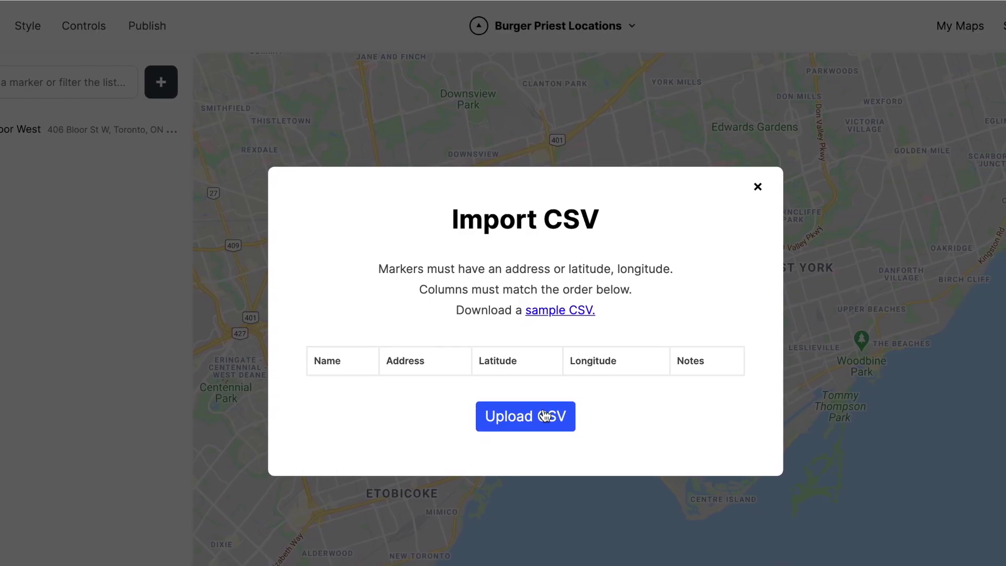
pyautogui.click(545, 416)
pyautogui.press('Return')
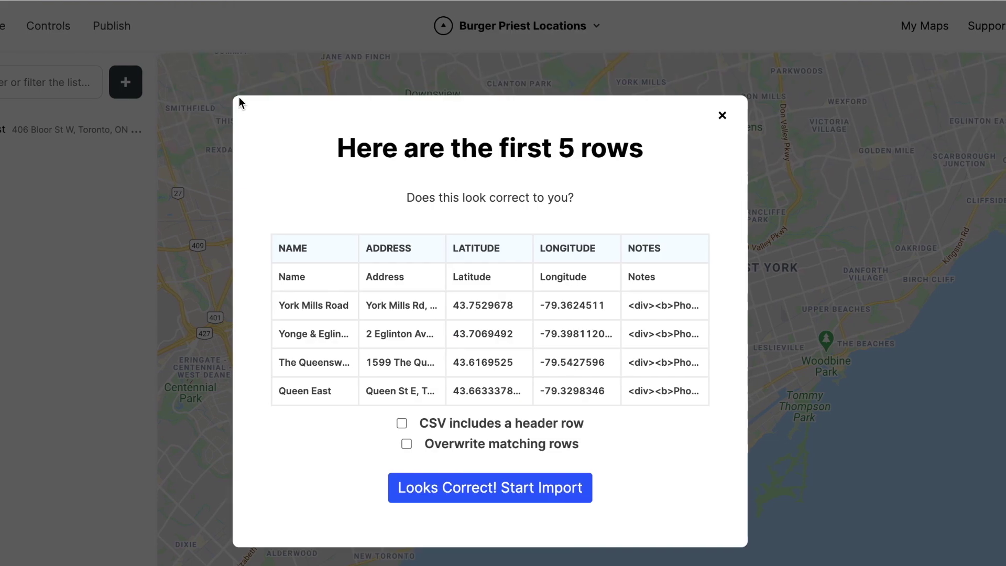
pyautogui.click(403, 423)
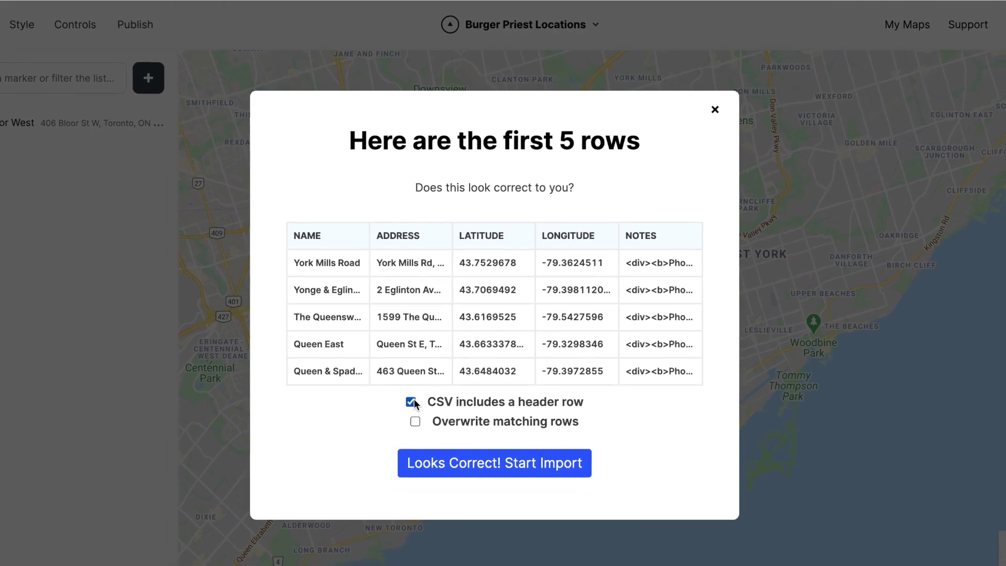
pyautogui.click(444, 460)
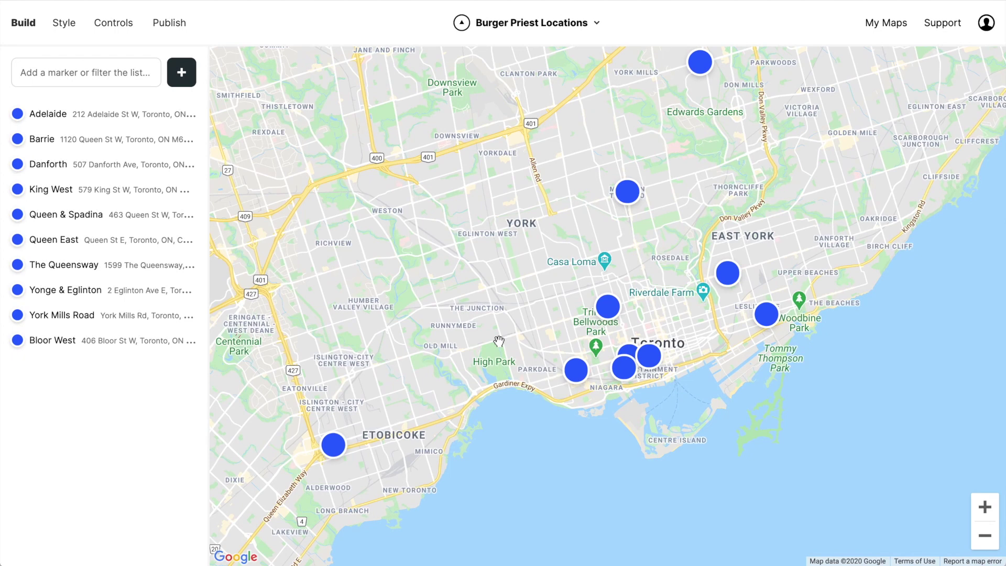
# Attach the yong-eg-logo.jpg photo to the Yonge & Eglinton marker.
pyautogui.click(627, 192)
pyautogui.click(361, 405)
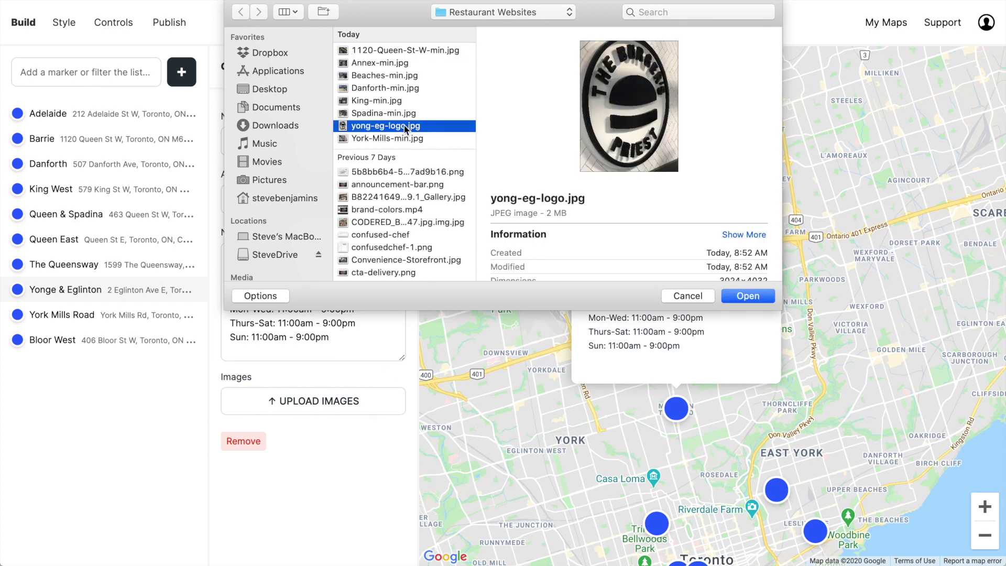
pyautogui.doubleClick(406, 130)
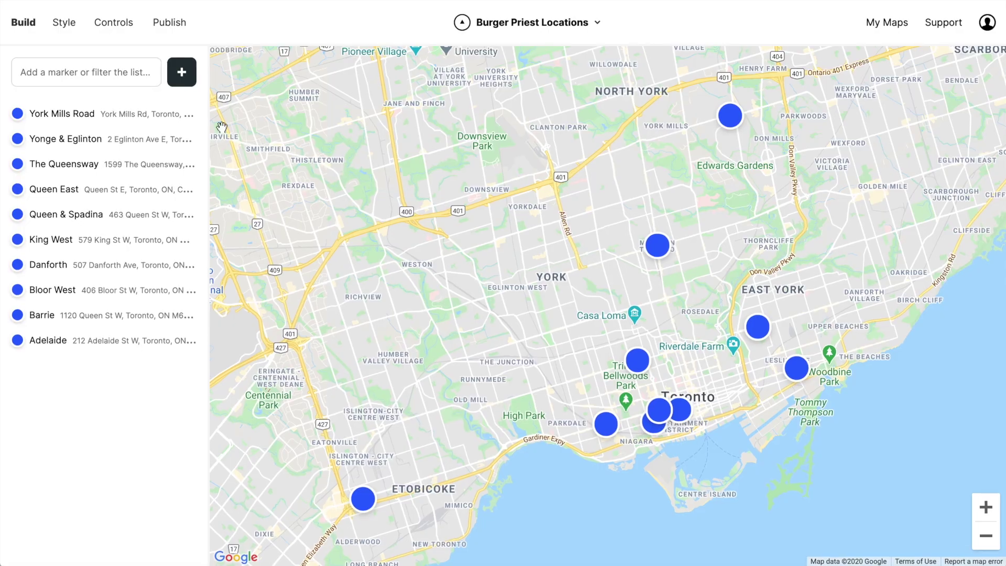
# Create a 'North York' group containing York Mills Road.
pyautogui.click(182, 71)
pyautogui.click(180, 145)
pyautogui.click(72, 121)
pyautogui.write('North York')
pyautogui.moveTo(62, 178); pyautogui.dragTo(90, 152)
# Create an 'East End' group holding the Queen East and Danforth markers.
pyautogui.click(186, 73)
pyautogui.click(191, 148)
pyautogui.click(73, 118)
pyautogui.write('East End')
pyautogui.moveTo(56, 294); pyautogui.dragTo(68, 151)
pyautogui.moveTo(50, 344); pyautogui.dragTo(118, 178)
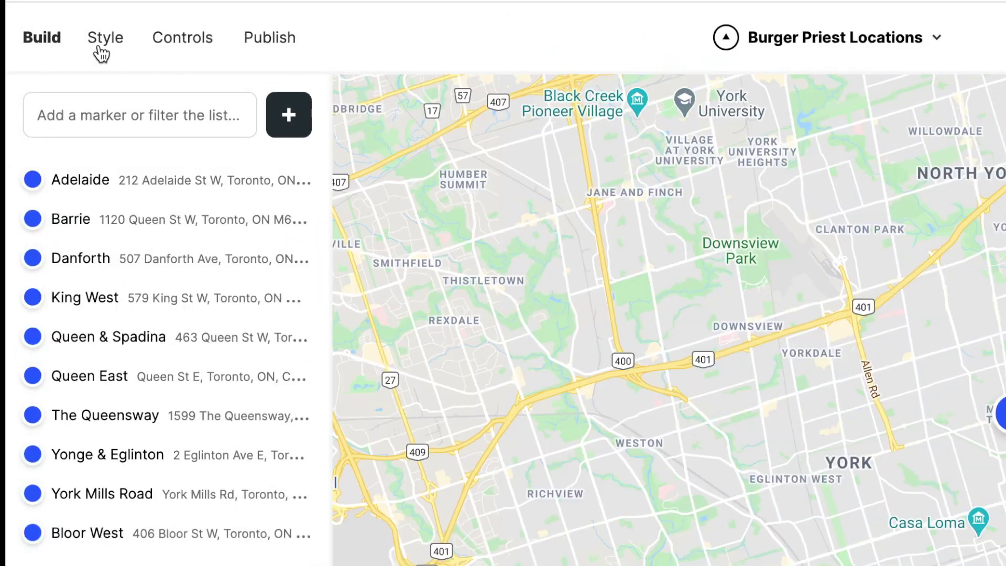
pyautogui.click(64, 22)
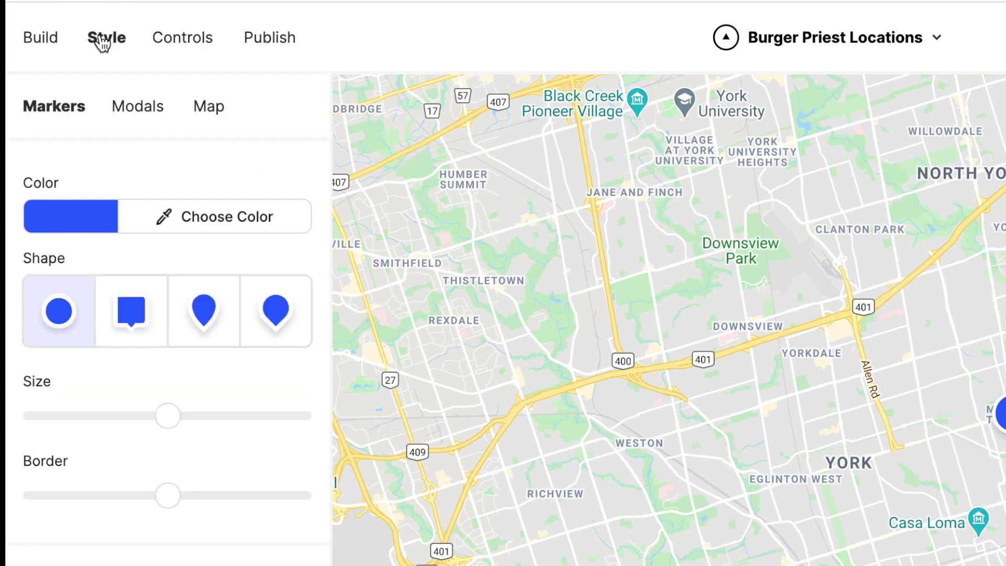
# Preview the dark, dark blue and light grey themes, then apply the pale muted map theme.
pyautogui.click(204, 113)
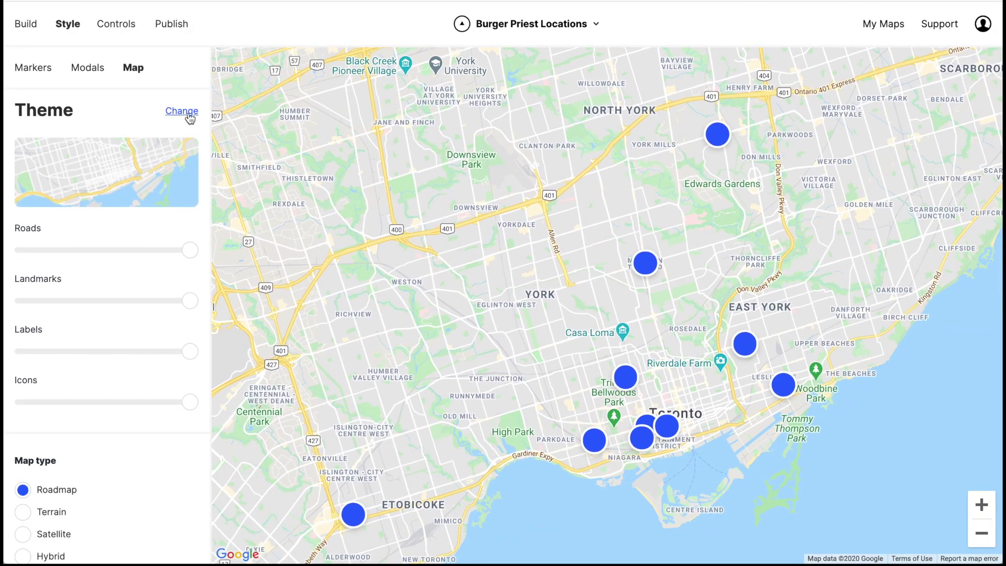
pyautogui.click(205, 121)
pyautogui.click(47, 247)
pyautogui.click(77, 333)
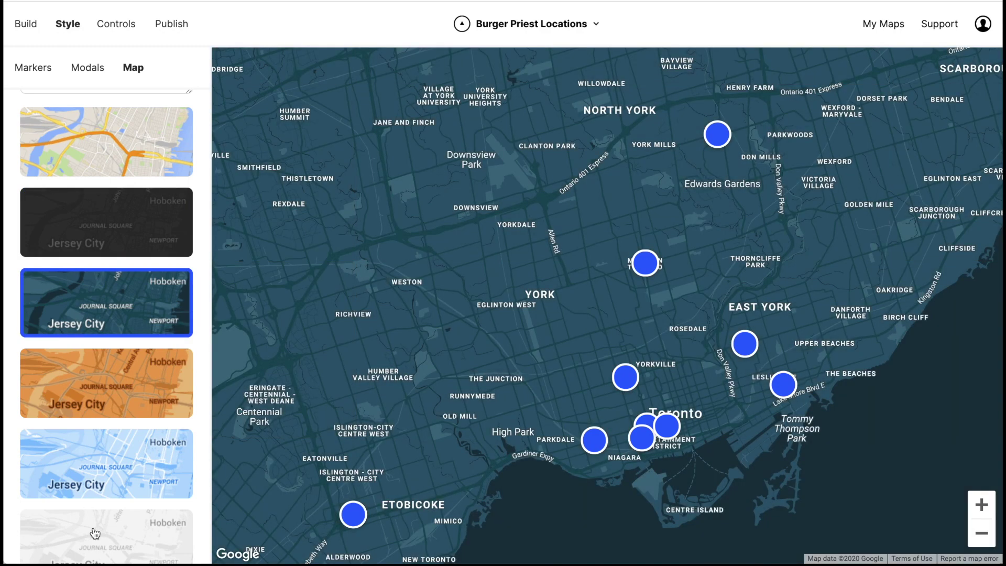
pyautogui.click(94, 534)
pyautogui.scroll(-3, 80, 467)
pyautogui.click(80, 467)
pyautogui.scroll(-5, 80, 467)
pyautogui.scroll(10, 97, 273)
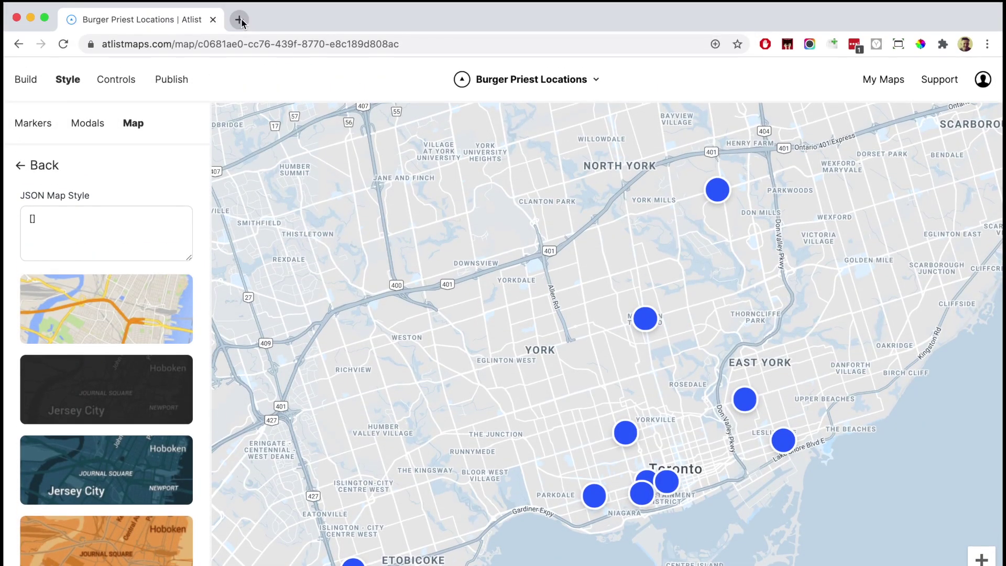
# Open Snazzy Maps in a new tab and expand the Grayscale style's full code.
pyautogui.click(240, 20)
pyautogui.write('snazzymaps.com')
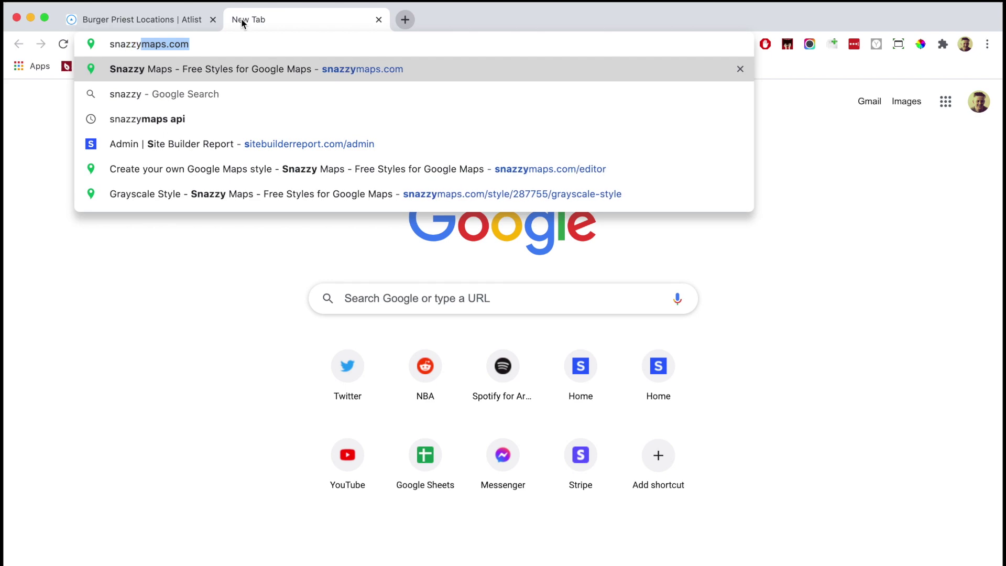
pyautogui.press('Return')
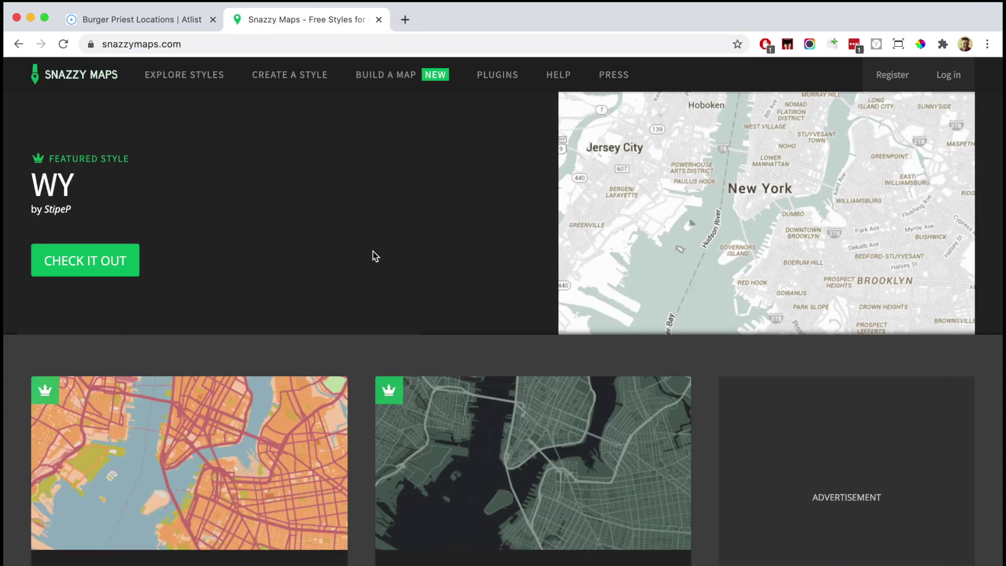
pyautogui.scroll(-15, 373, 252)
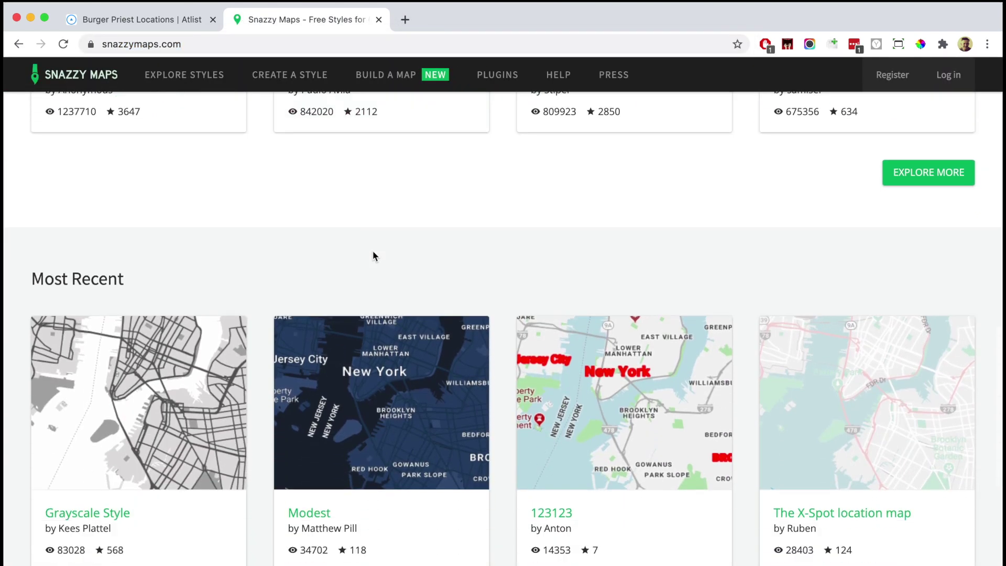
pyautogui.scroll(-2, 373, 256)
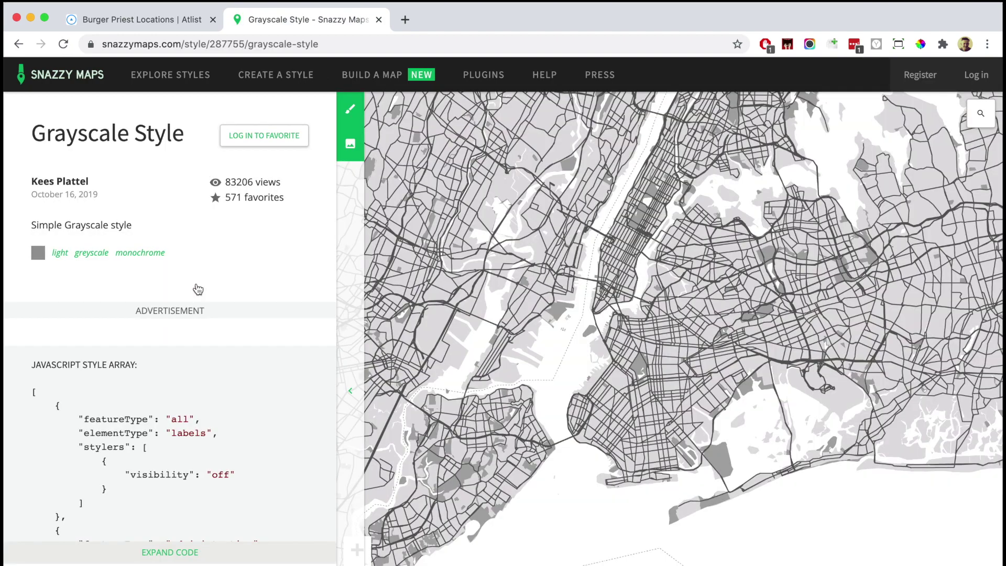
pyautogui.click(201, 550)
pyautogui.scroll(-5, 229, 244)
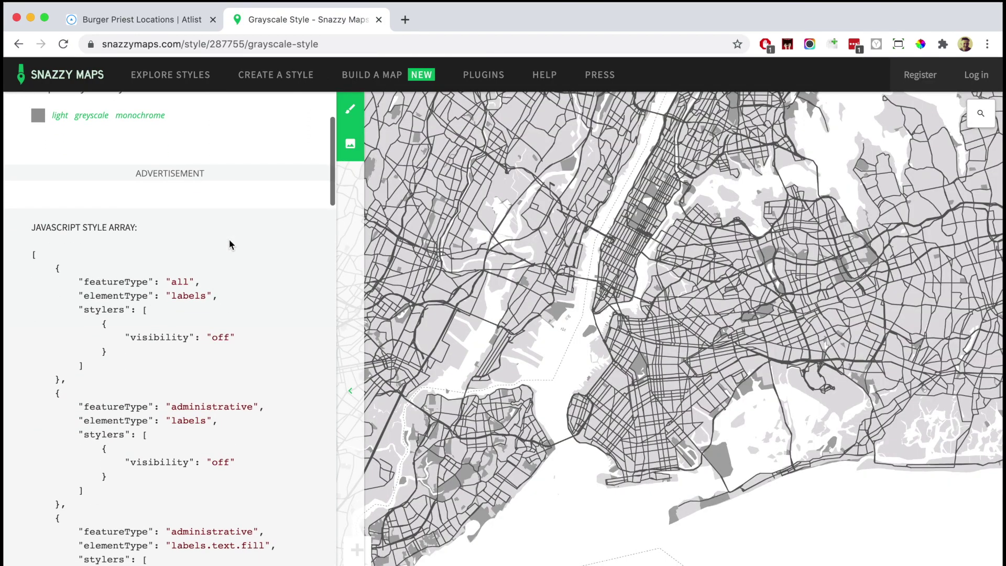
# Copy the Grayscale JSON array and paste it into Atlist's JSON Map Style field.
pyautogui.moveTo(38, 165); pyautogui.dragTo(140, 524)
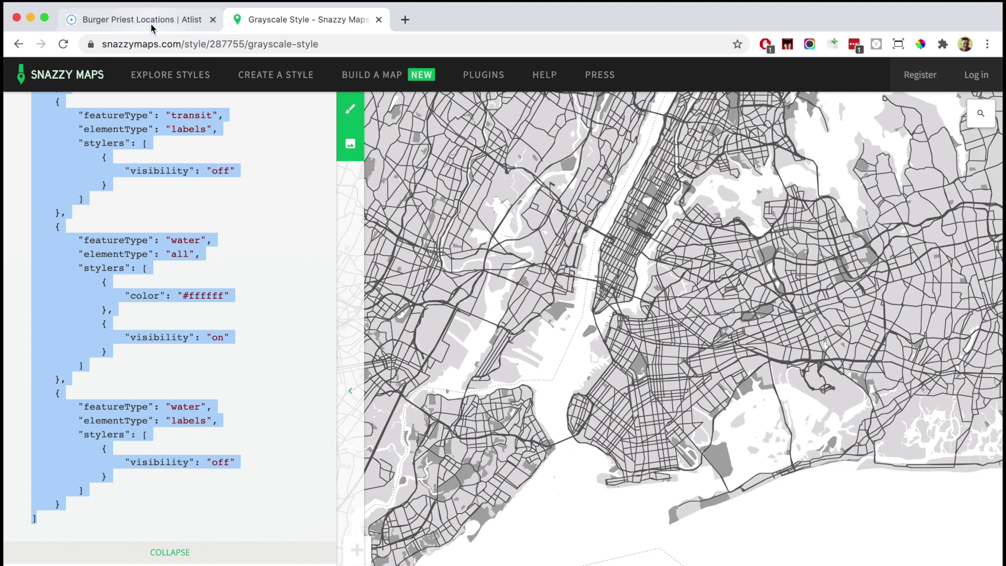
pyautogui.click(152, 26)
pyautogui.press('super+v')
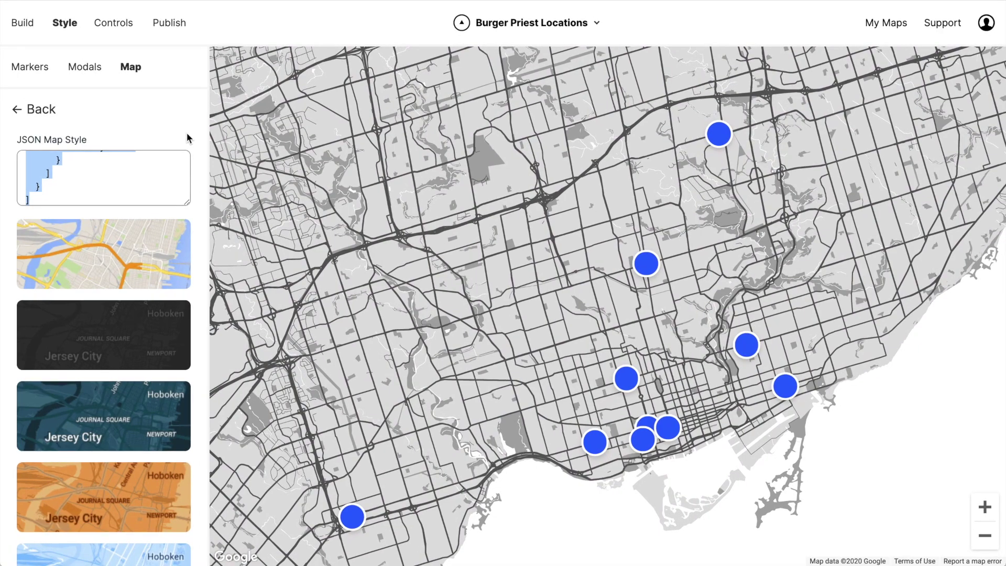
# Bring up the Markers style settings and their colour picker.
pyautogui.click(41, 72)
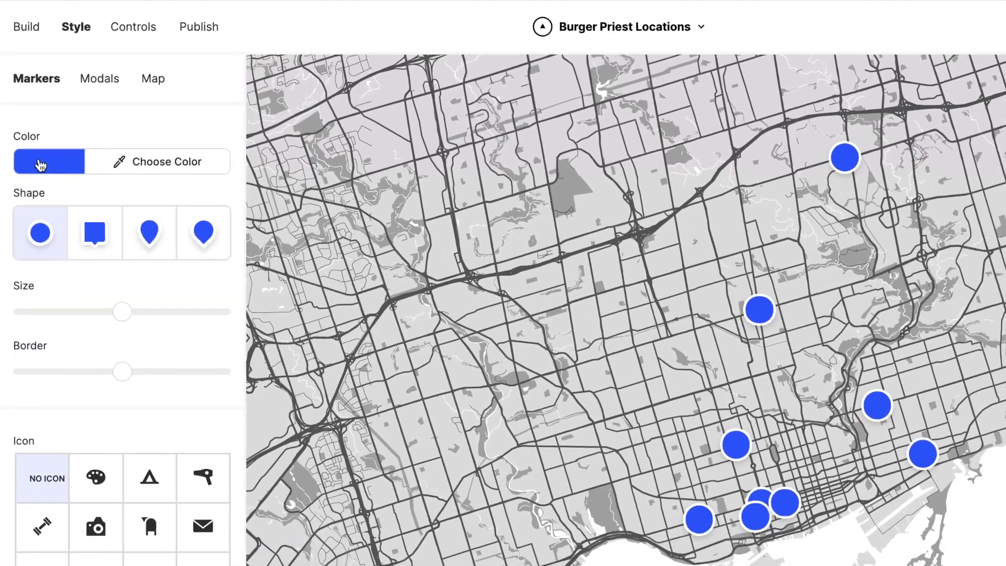
pyautogui.click(44, 179)
# Make the markers orange F9AD1D circles, after trying square and pin shapes, and enlarge them.
pyautogui.click(125, 331)
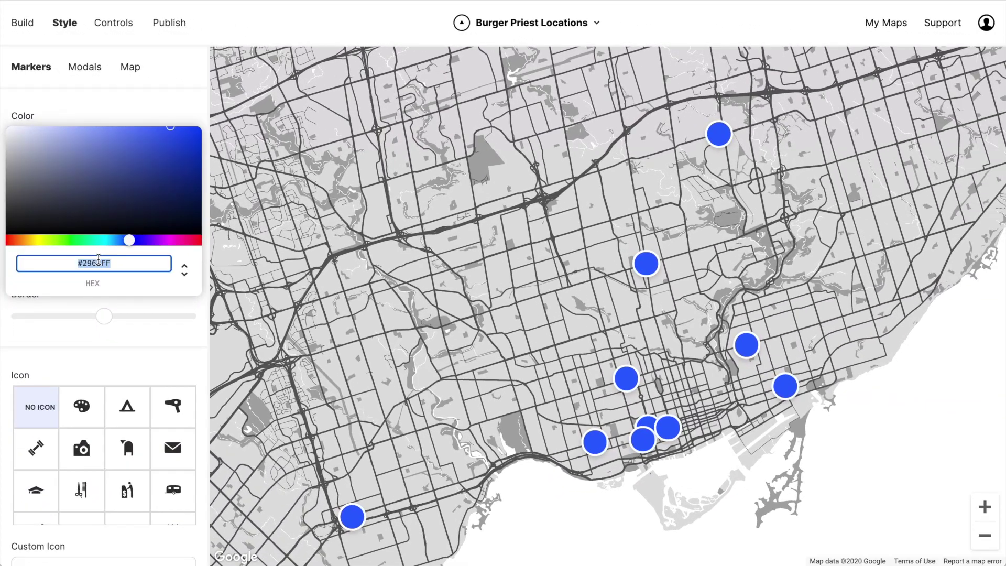
pyautogui.write('F9AD1D')
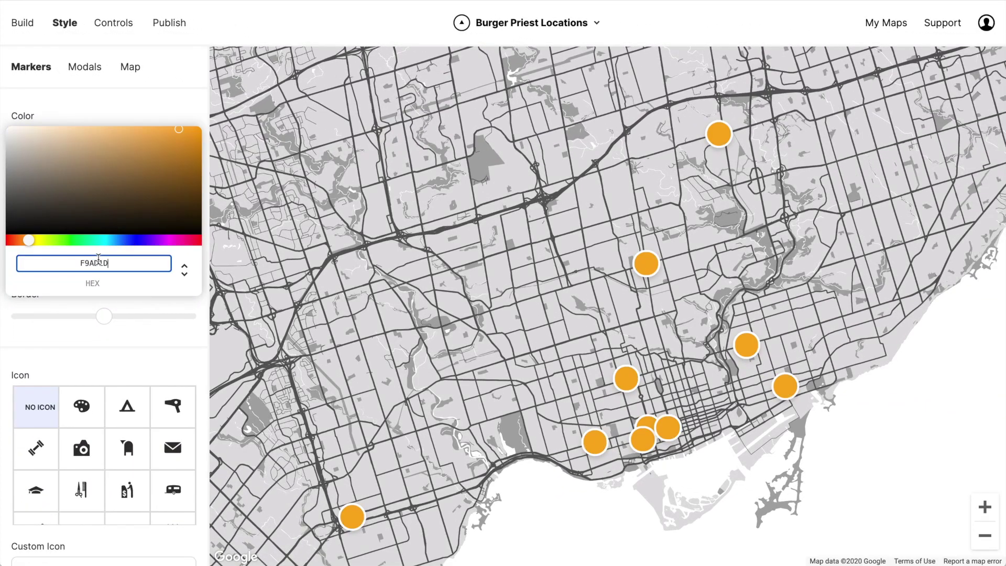
pyautogui.click(154, 95)
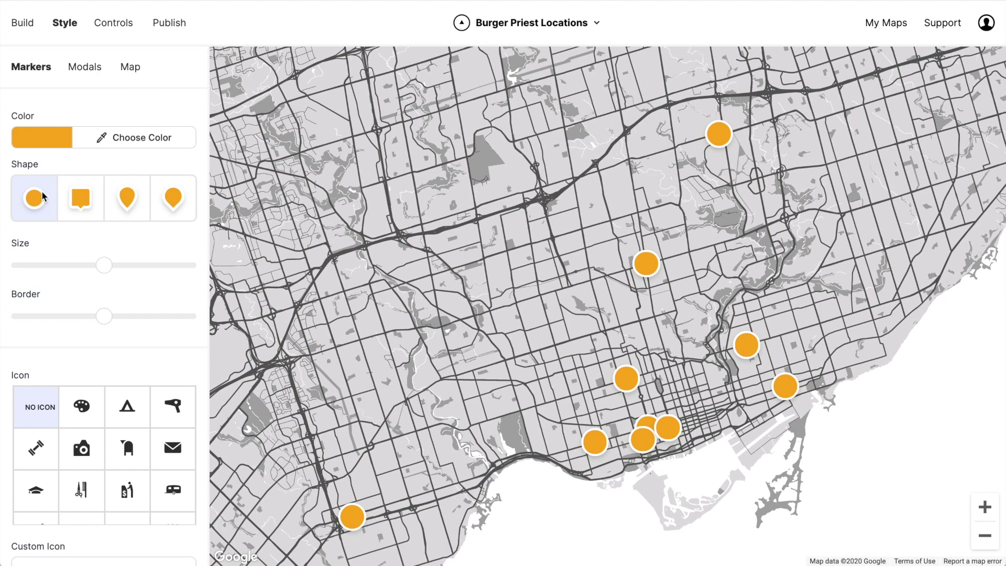
pyautogui.click(76, 201)
pyautogui.click(129, 200)
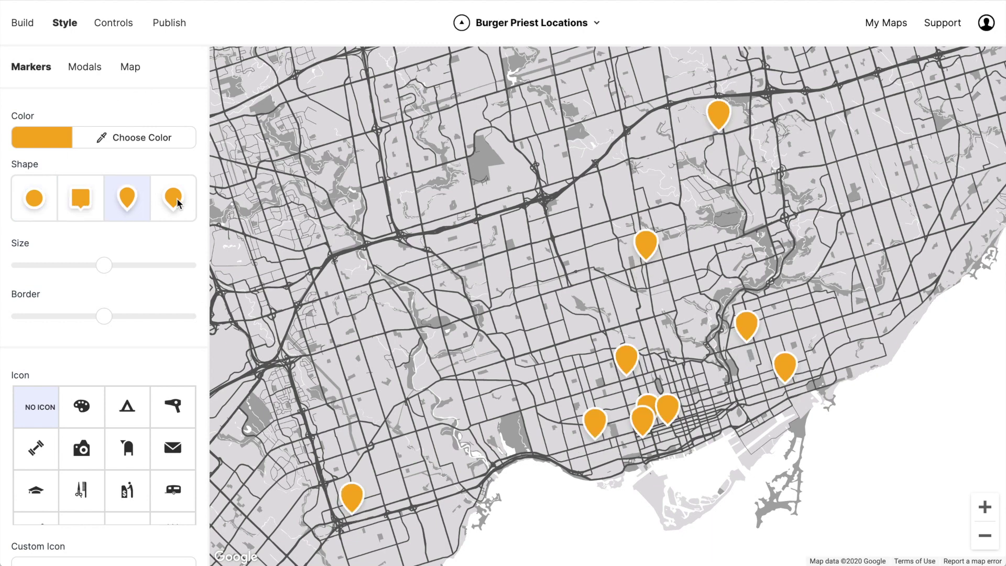
pyautogui.click(28, 202)
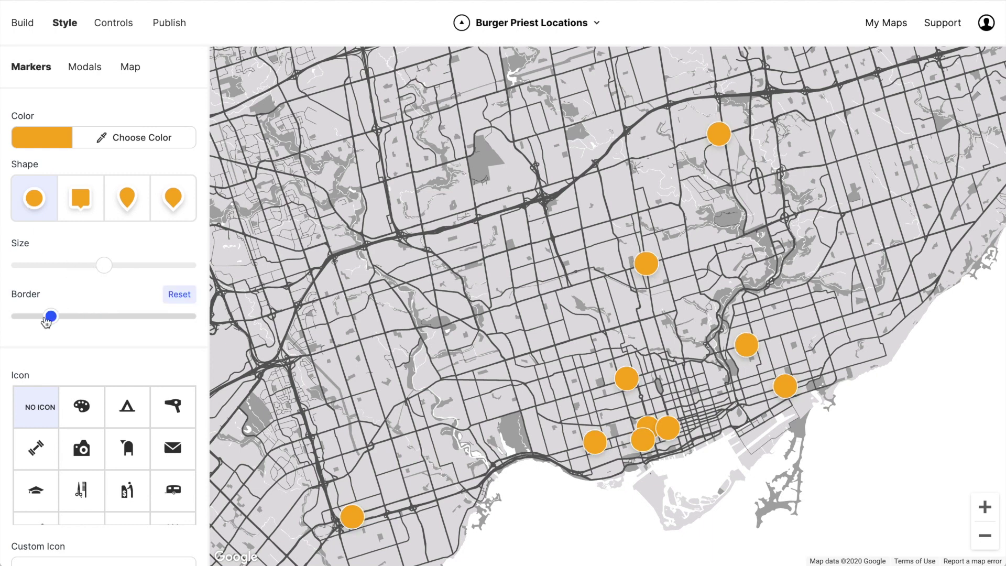
pyautogui.moveTo(107, 269); pyautogui.dragTo(82, 275)
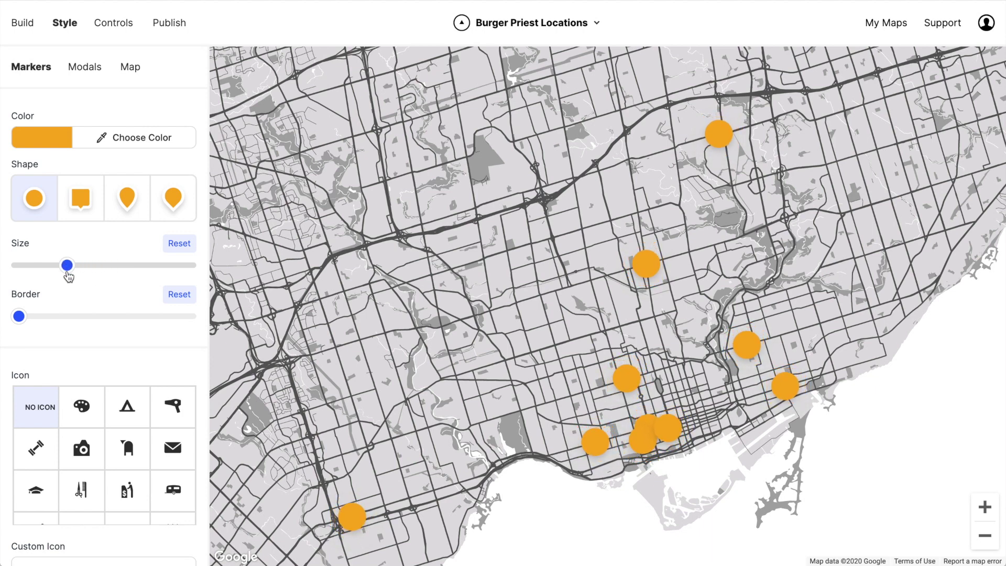
# Try palette and pin icons on the markers, settling on the pin.
pyautogui.scroll(-3, 35, 300)
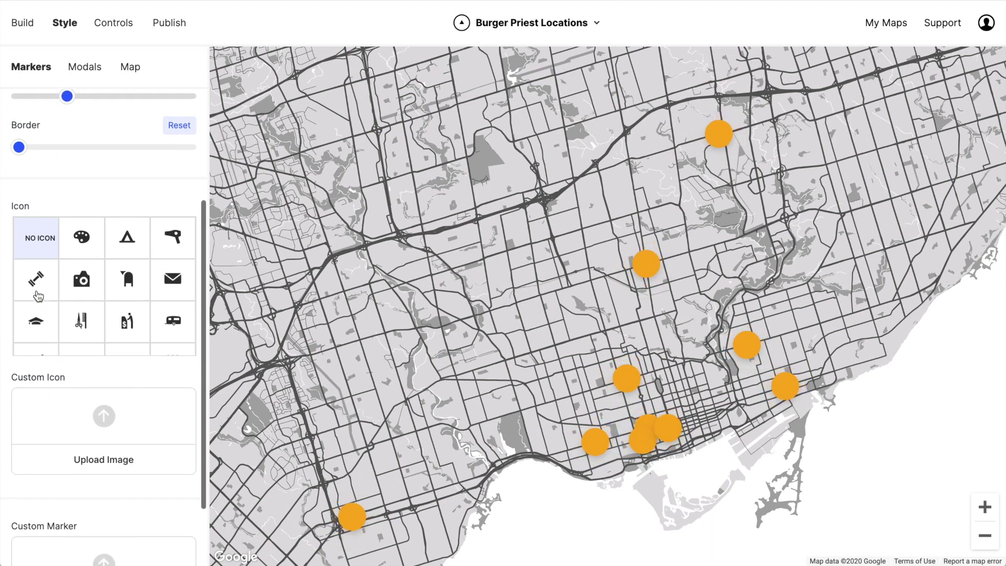
pyautogui.click(84, 242)
pyautogui.scroll(-2, 87, 262)
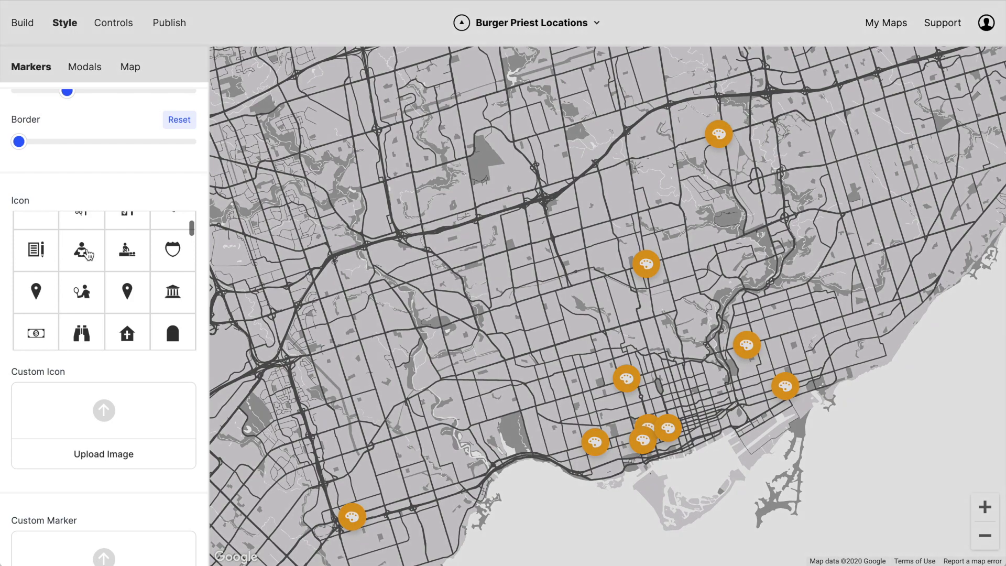
pyautogui.click(81, 250)
pyautogui.scroll(-2, 74, 288)
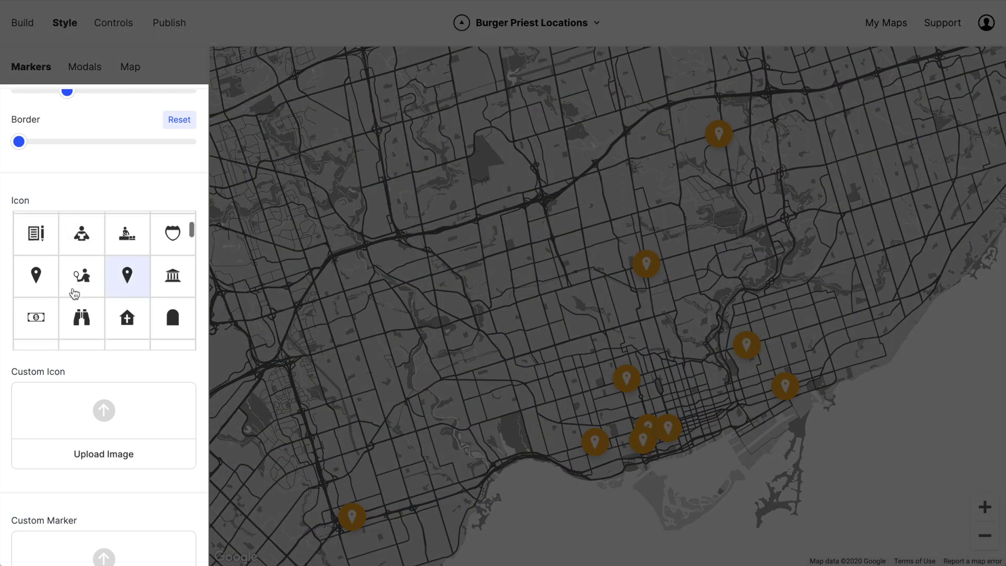
pyautogui.scroll(-2, 102, 415)
pyautogui.click(116, 327)
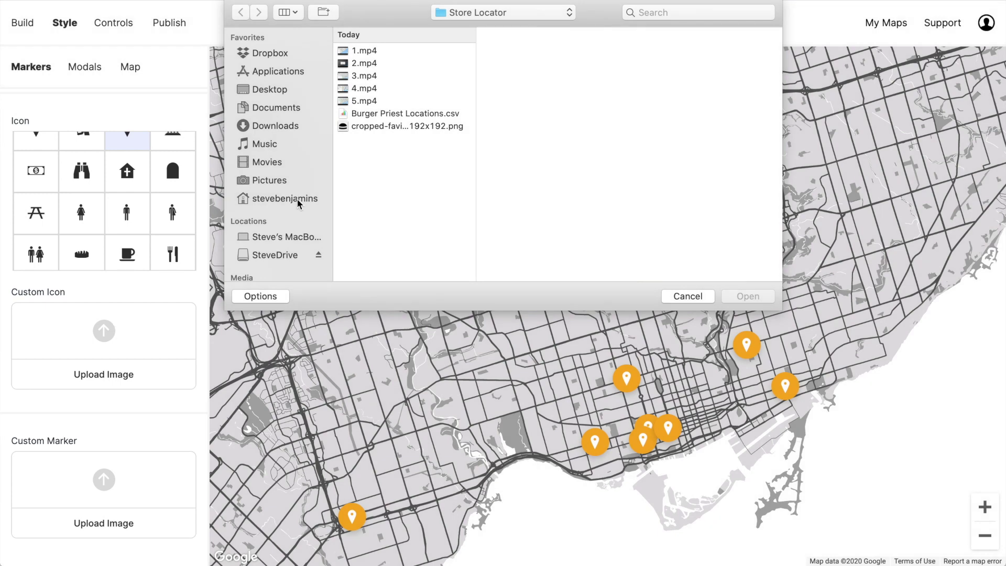
# Use the burger image as the custom marker icon and open the Bloor West card.
pyautogui.doubleClick(412, 127)
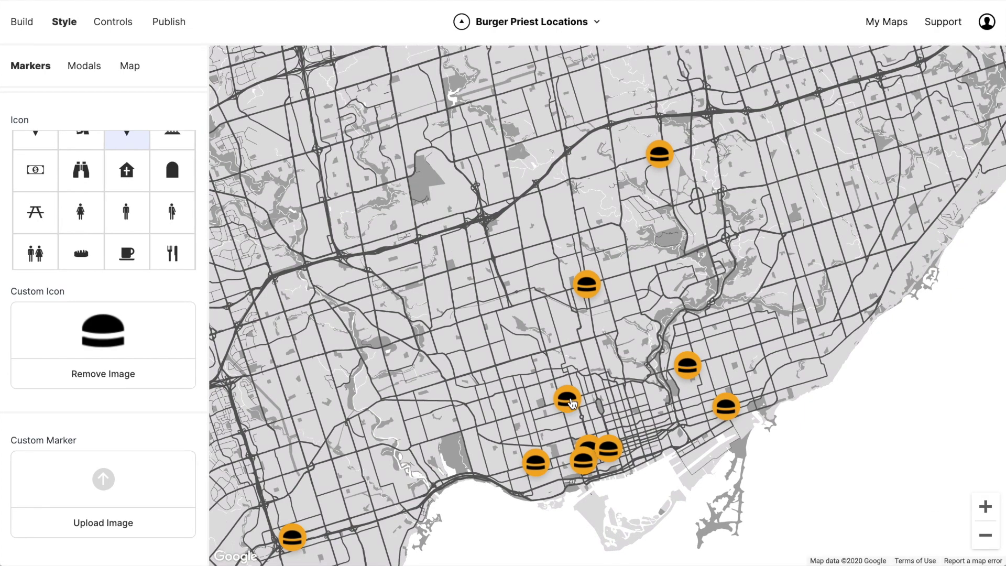
pyautogui.click(570, 401)
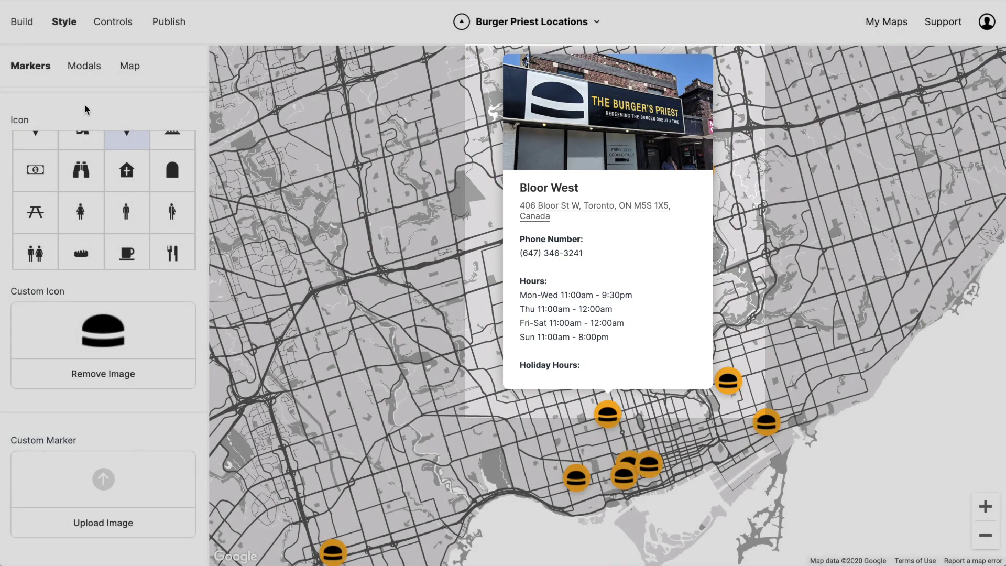
pyautogui.click(86, 72)
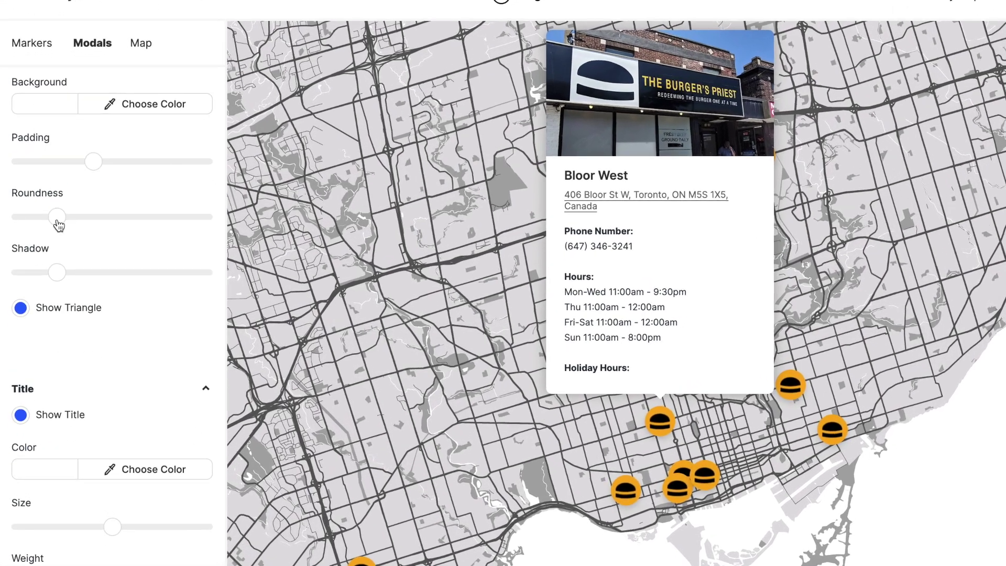
# Push the modal card's shadow to maximum and set its roundness to the middle.
pyautogui.moveTo(53, 339); pyautogui.dragTo(98, 341)
pyautogui.moveTo(107, 269); pyautogui.dragTo(200, 275)
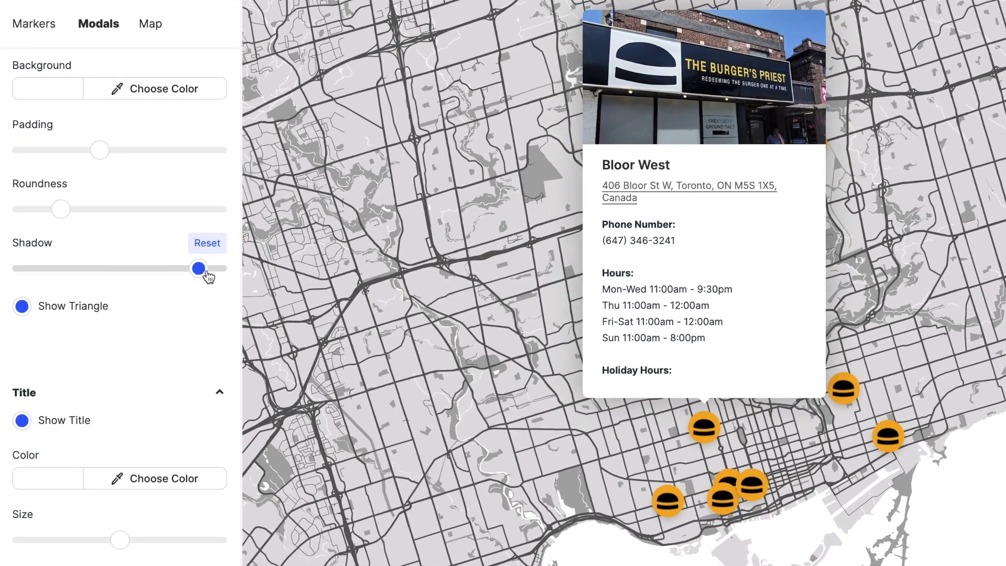
pyautogui.click(61, 210)
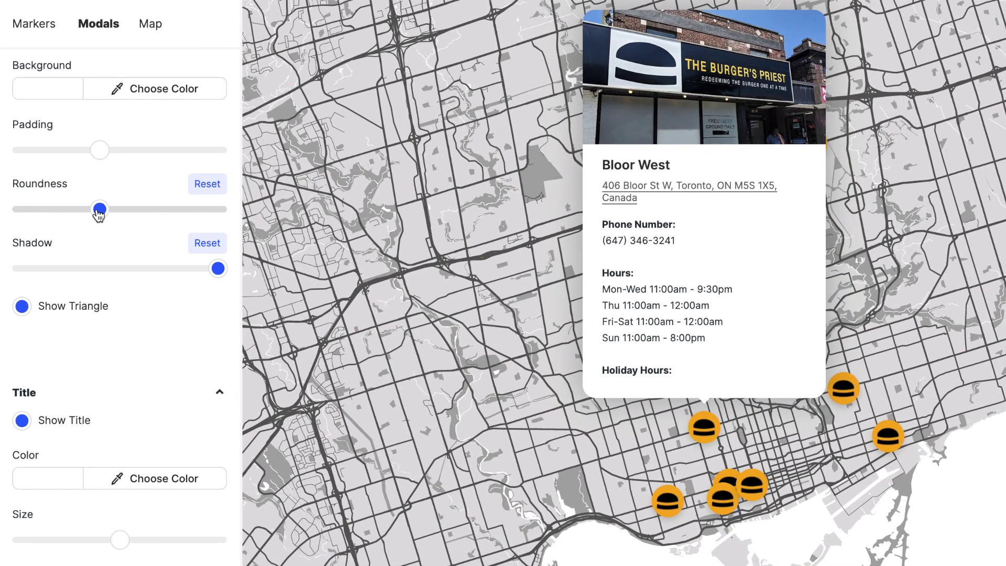
pyautogui.scroll(-2, 31, 229)
pyautogui.scroll(9, 34, 210)
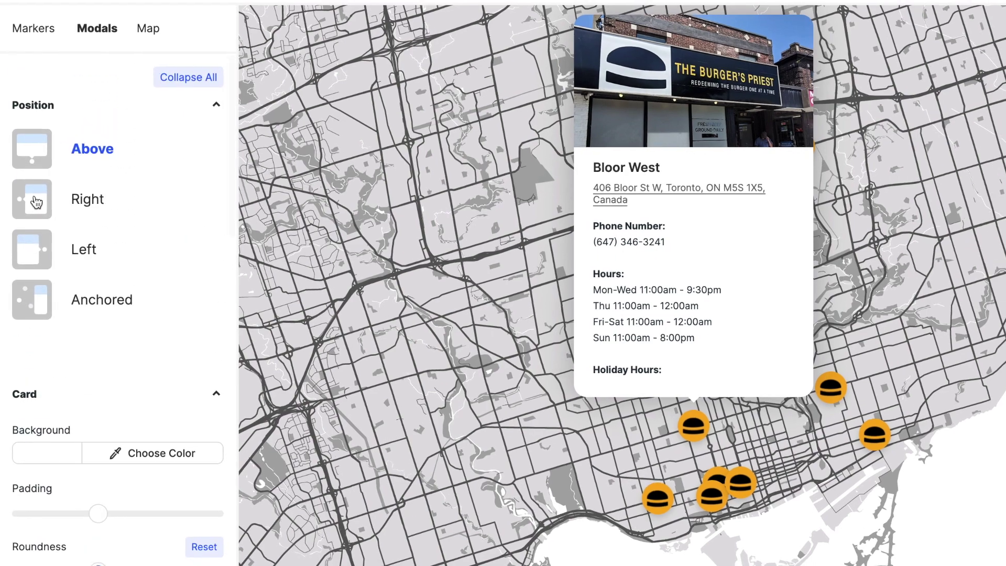
# Try the right, left and map-side card positions, then settle on Above.
pyautogui.click(36, 203)
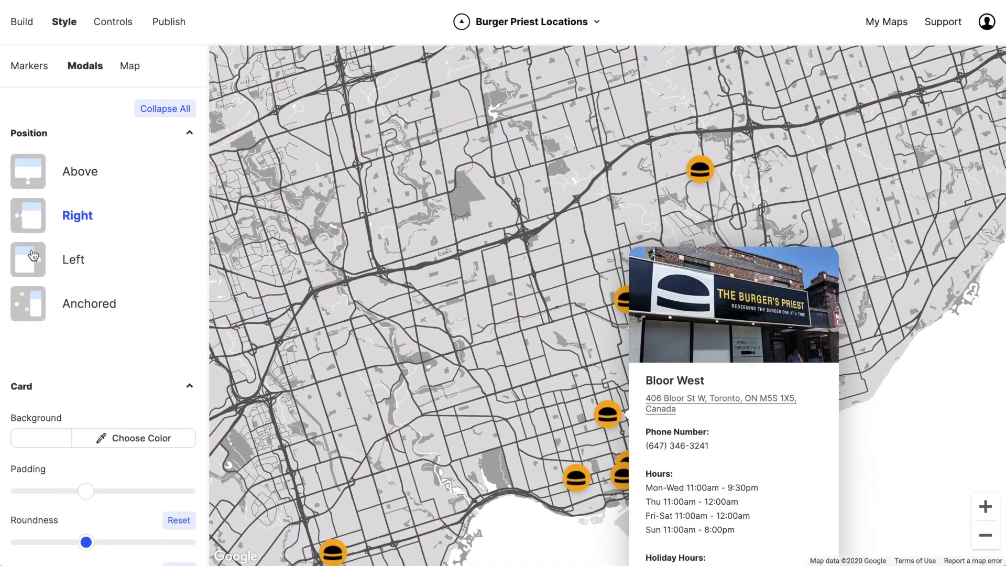
pyautogui.click(33, 255)
pyautogui.click(26, 314)
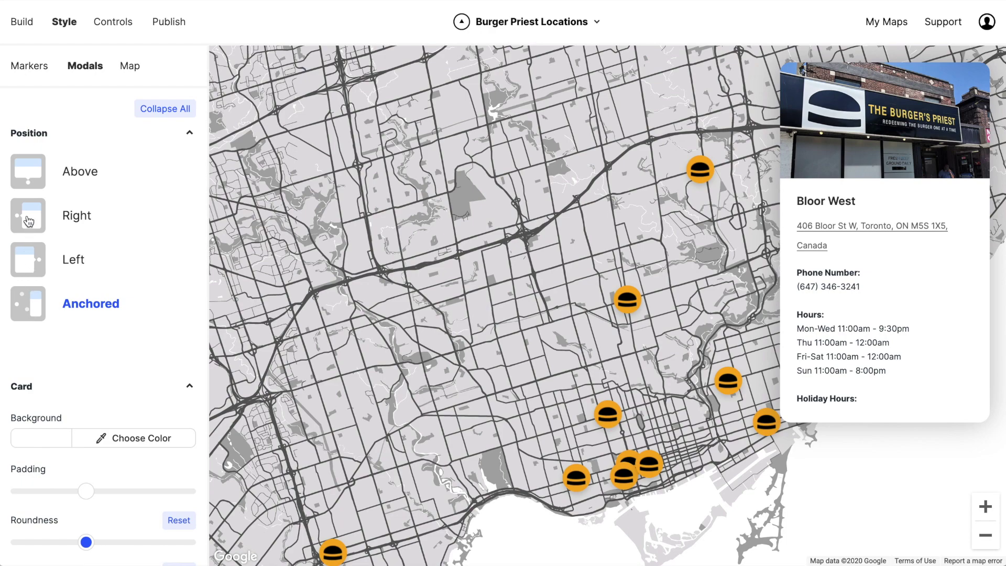
pyautogui.click(30, 187)
pyautogui.scroll(-10, 67, 292)
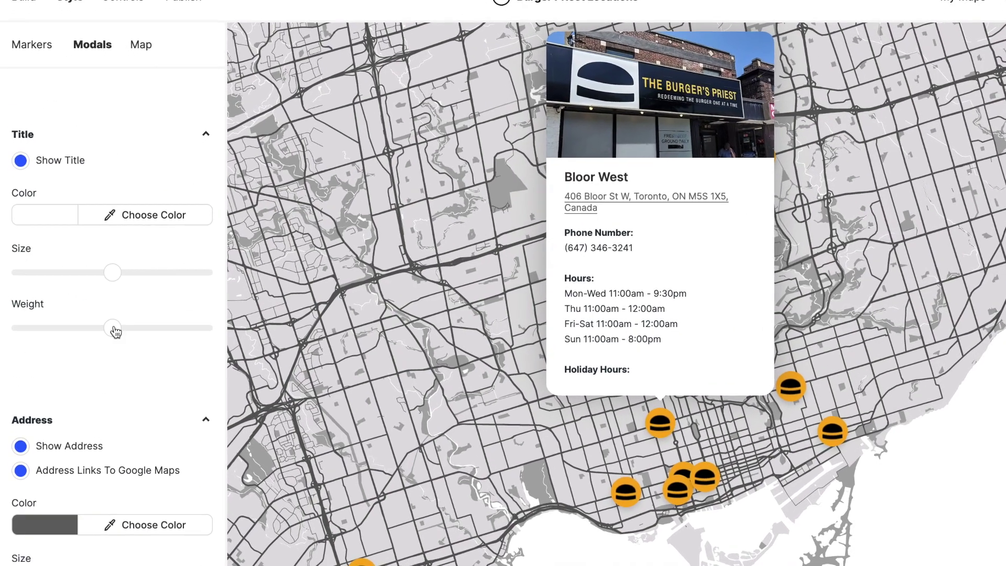
# Make the card title bolder and larger, and the address orange #f5a623 at smallest size.
pyautogui.moveTo(108, 328); pyautogui.dragTo(178, 332)
pyautogui.click(120, 271)
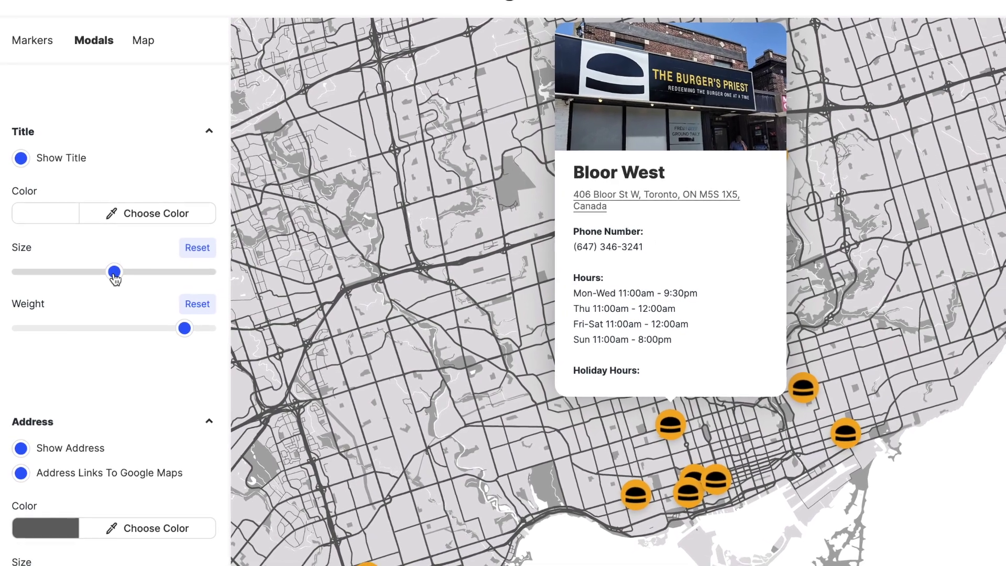
pyautogui.scroll(-8, 71, 344)
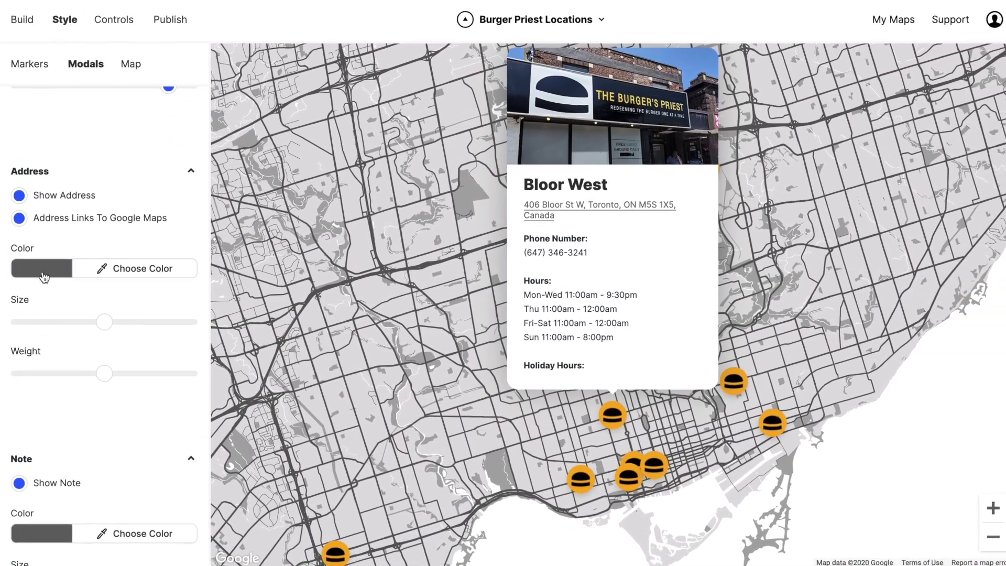
pyautogui.click(41, 267)
pyautogui.write('#f5a623')
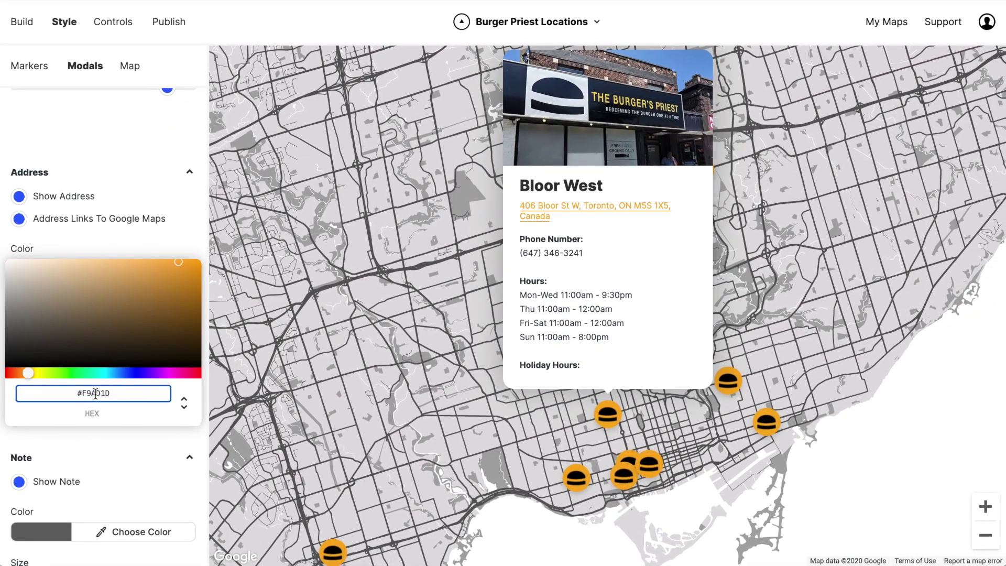
pyautogui.click(111, 241)
pyautogui.moveTo(103, 322); pyautogui.dragTo(16, 340)
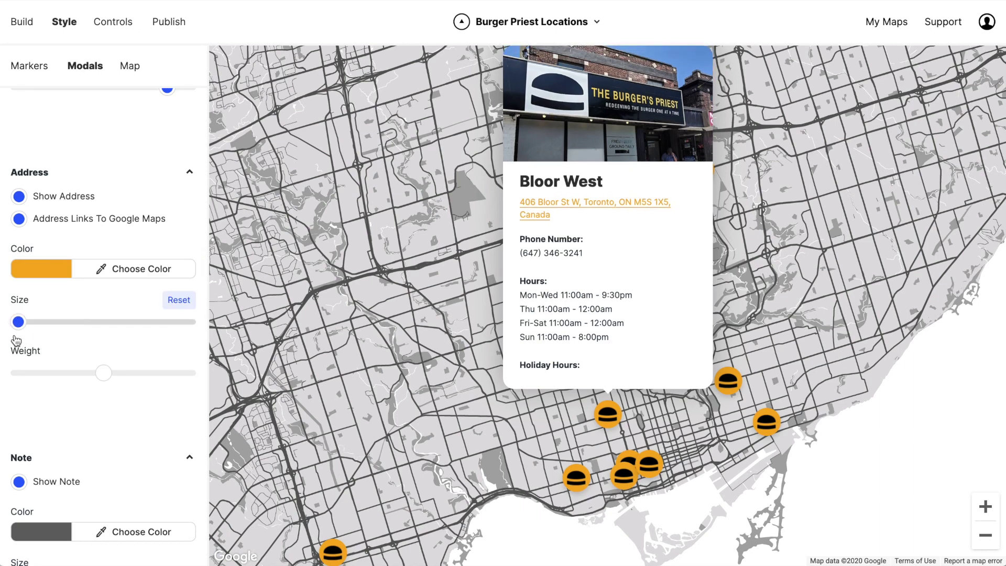
# Set the modal note text to #000000 black and shrink its size.
pyautogui.scroll(-3, 66, 401)
pyautogui.click(41, 391)
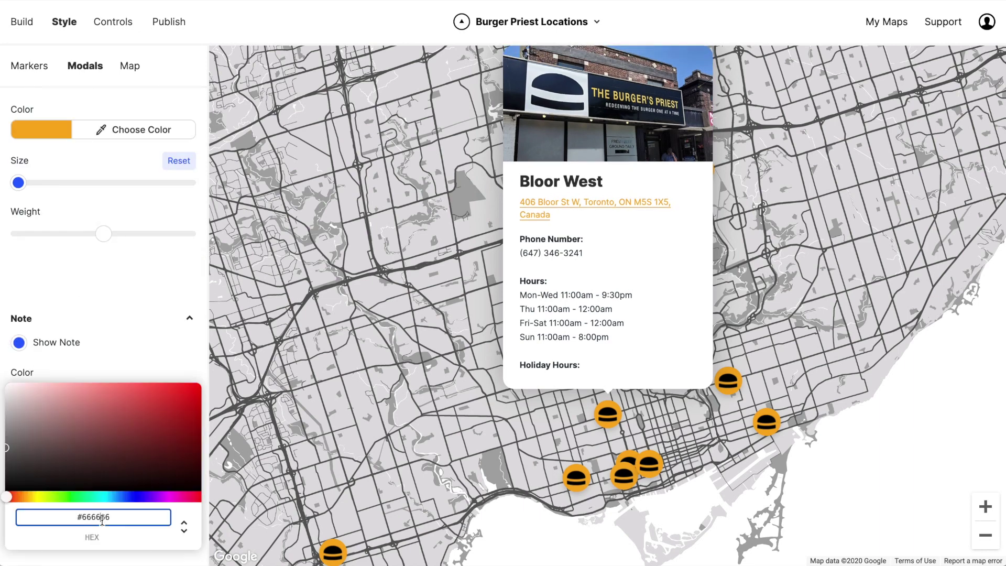
pyautogui.write('#000000')
pyautogui.click(82, 292)
pyautogui.moveTo(103, 452); pyautogui.dragTo(30, 462)
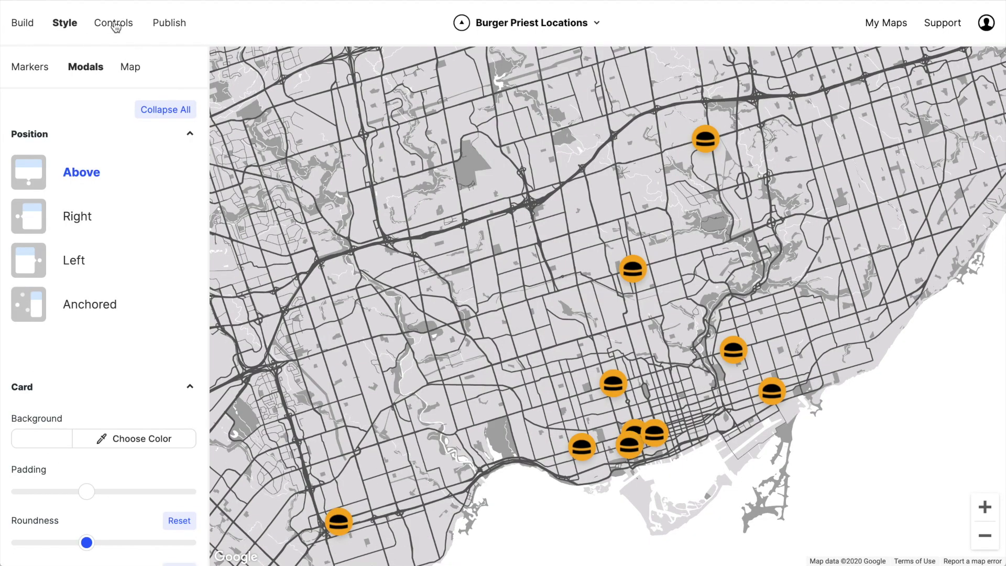
pyautogui.click(116, 24)
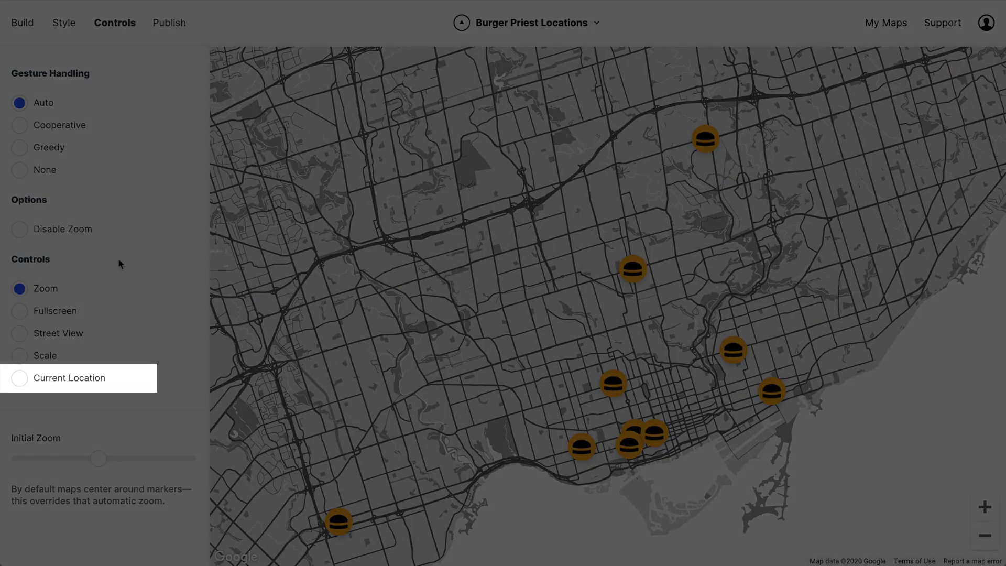
# Enable the Current Location control and test the locate button on the Toronto map.
pyautogui.click(24, 379)
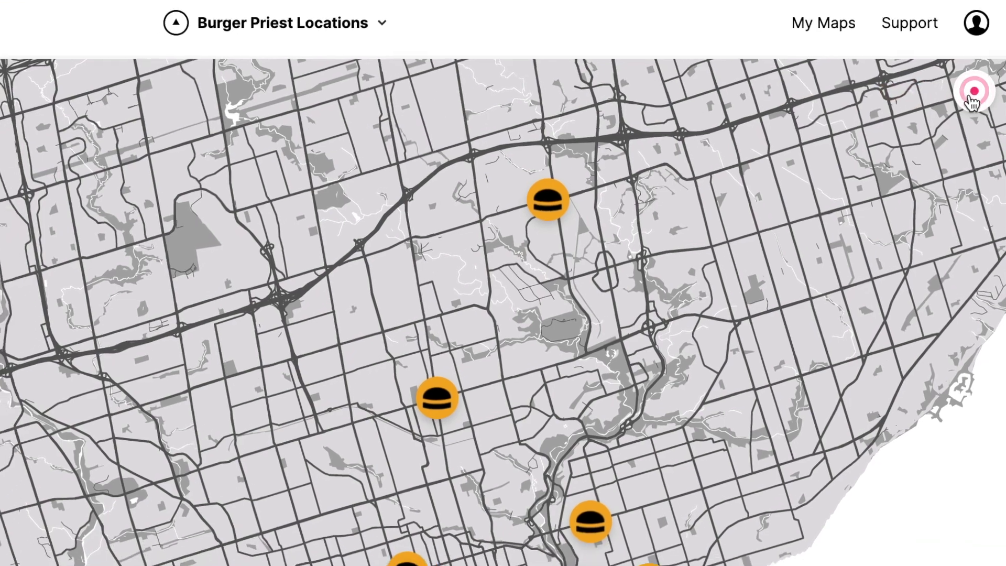
pyautogui.click(972, 102)
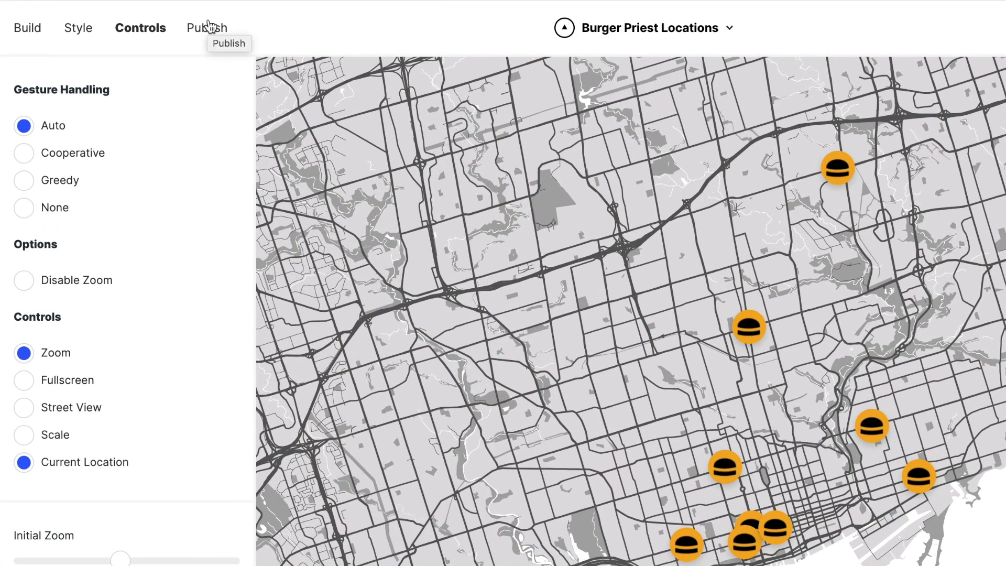
# Turn on the Sidebar with Title and Branding off, then copy the embed code.
pyautogui.click(210, 26)
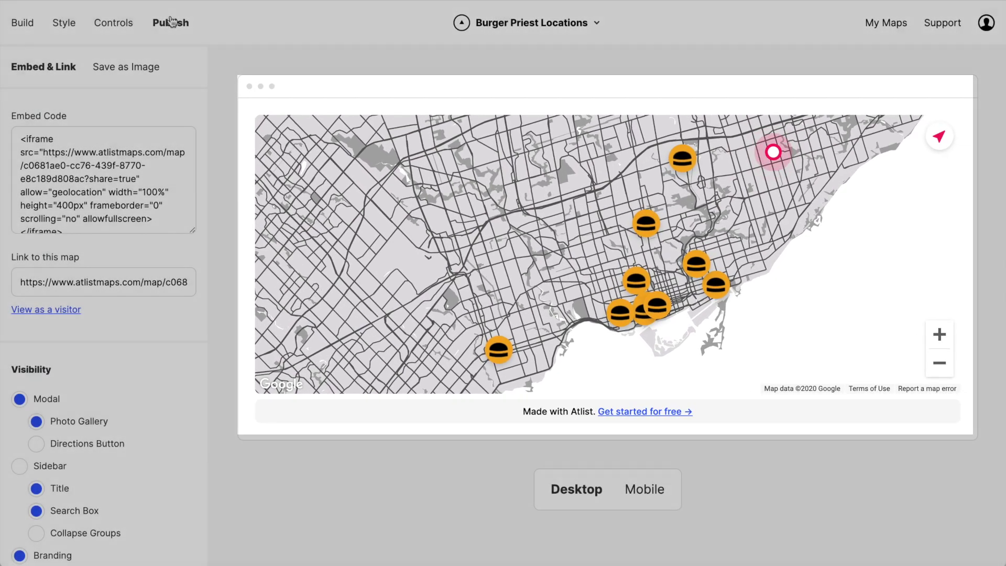
pyautogui.scroll(-3, 121, 351)
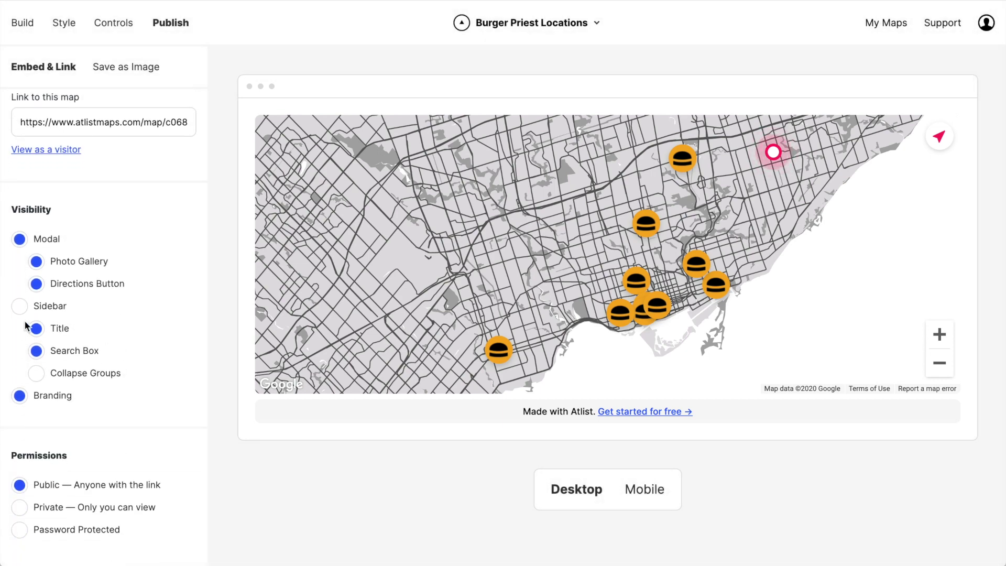
pyautogui.click(19, 306)
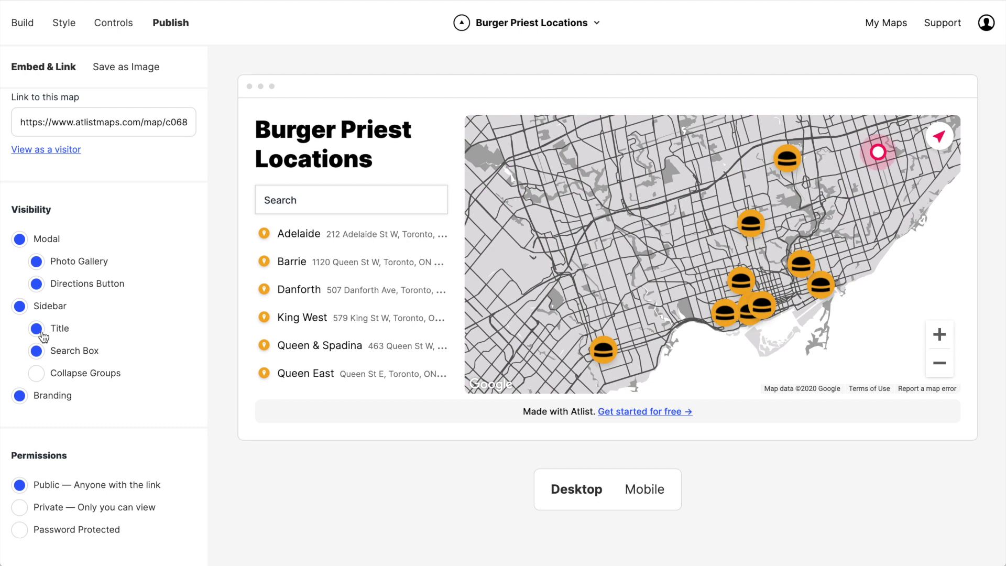
pyautogui.click(36, 329)
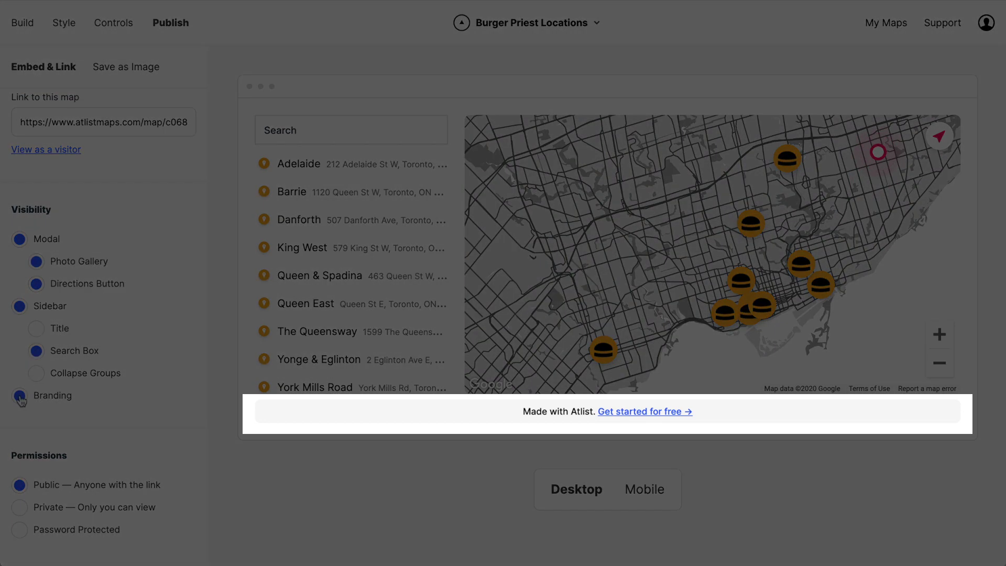
pyautogui.click(20, 397)
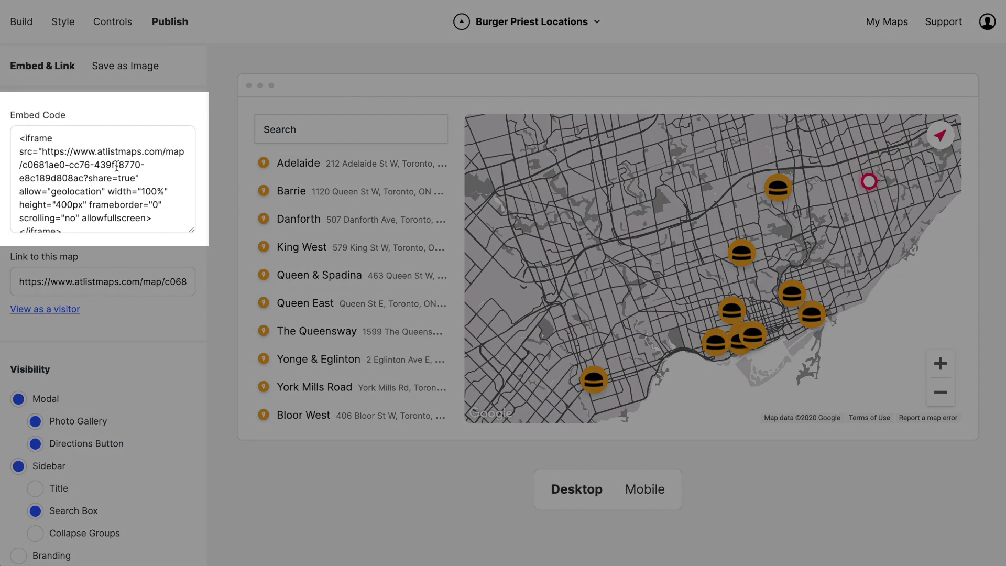
pyautogui.click(117, 166)
pyautogui.press('super+c')
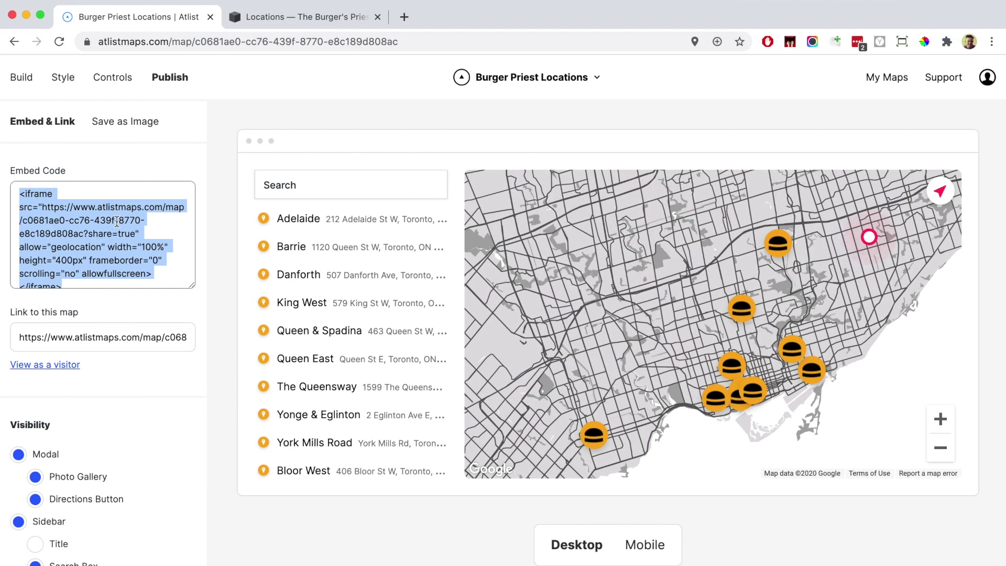
pyautogui.hotkey('ctrl', 'Tab')
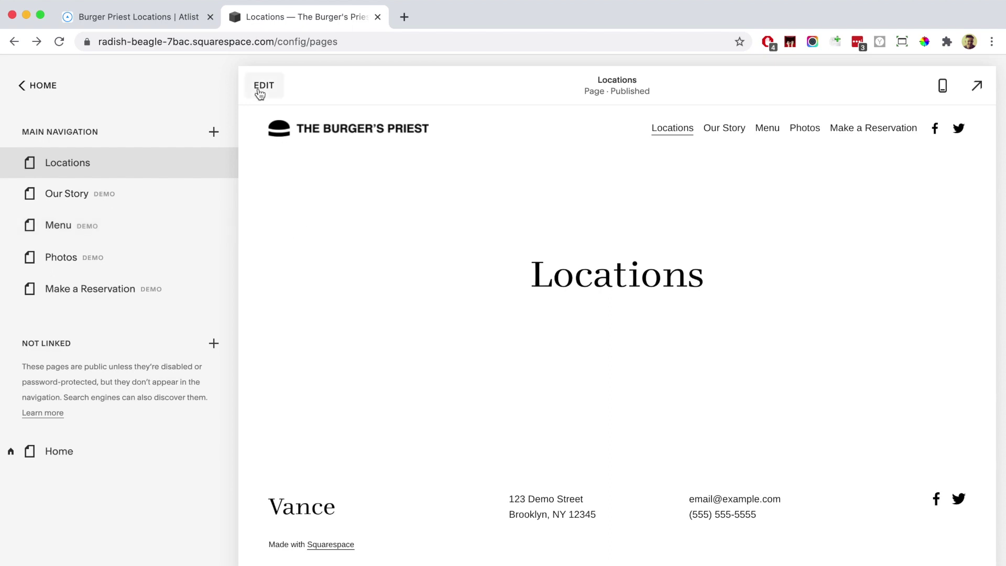
# Edit the Locations page and paste the map embed code into a new Text block.
pyautogui.click(262, 87)
pyautogui.click(72, 349)
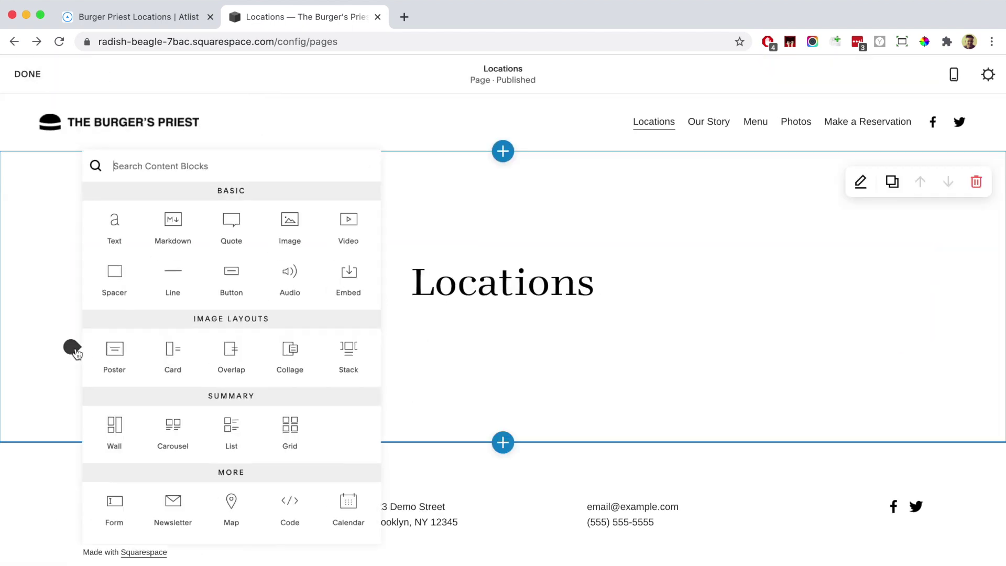
pyautogui.click(114, 225)
pyautogui.click(153, 348)
pyautogui.press('super+v')
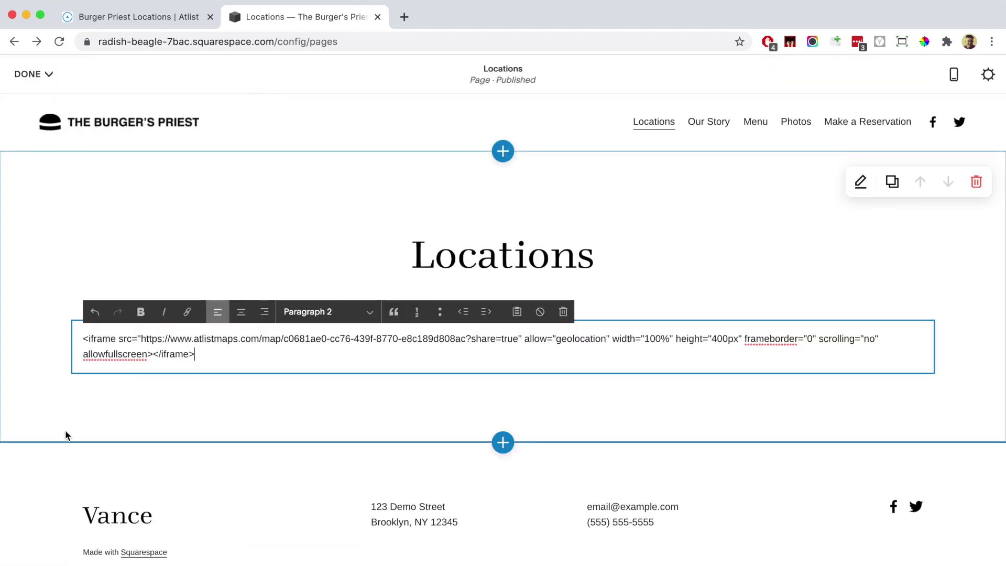
# Delete the Text block showing raw code and reopen the content block menu.
pyautogui.click(53, 416)
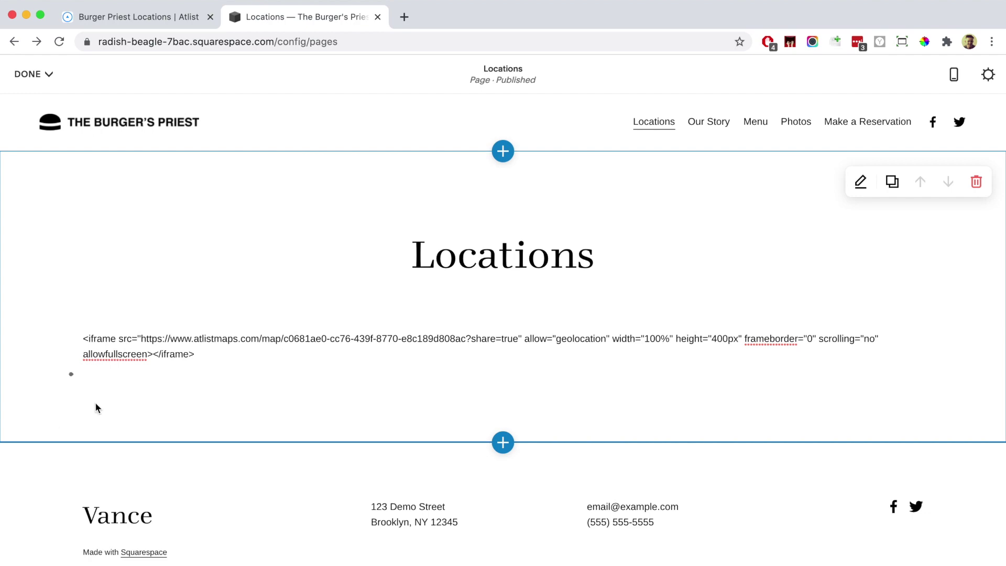
pyautogui.click(522, 343)
pyautogui.click(580, 342)
pyautogui.click(72, 347)
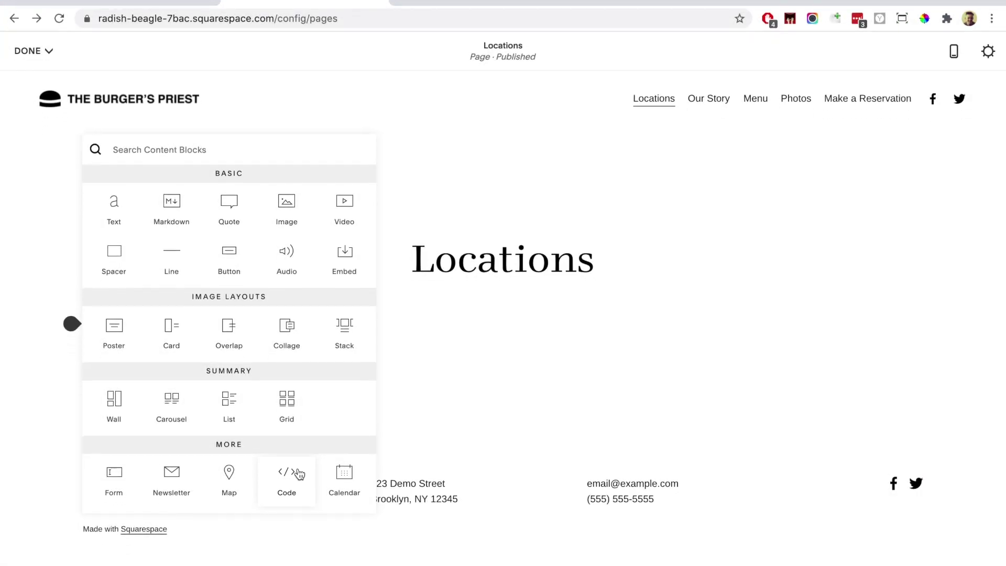
# Insert a Code block replacing the sample HTML with the Atlist iframe.
pyautogui.click(299, 497)
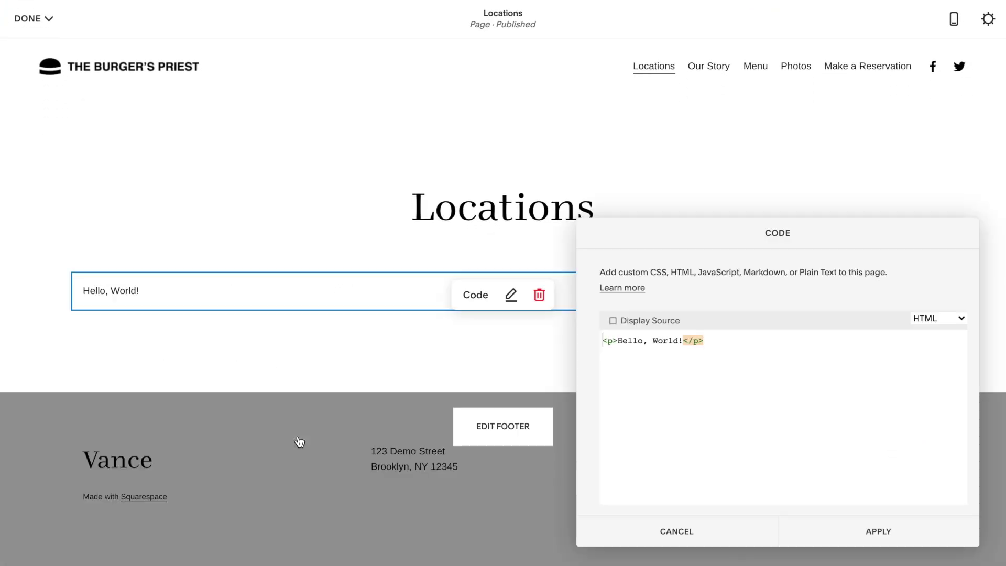
pyautogui.hotkey('ctrl', 'a')
pyautogui.hotkey('ctrl', 'v')
pyautogui.click(886, 538)
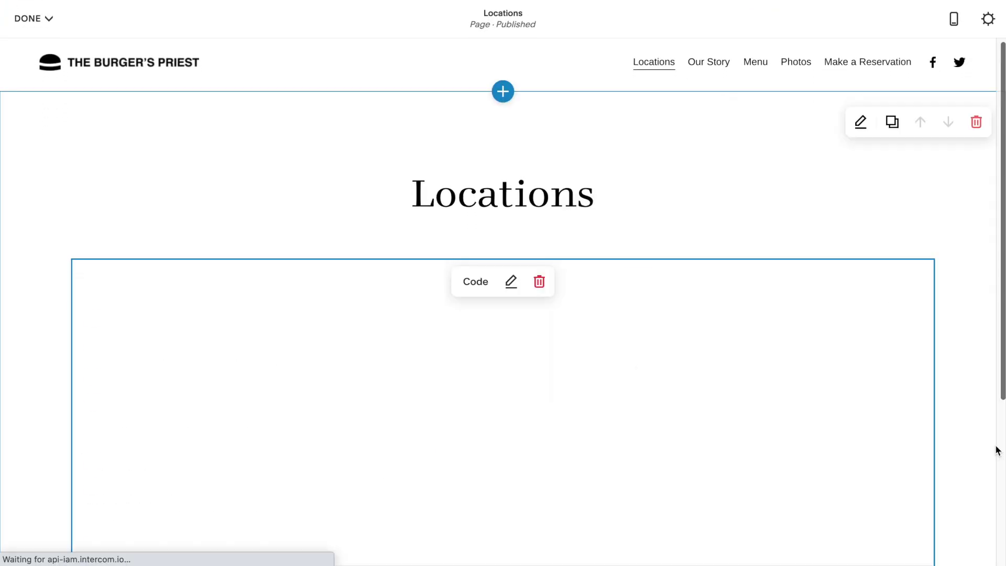
pyautogui.scroll(-2, 999, 451)
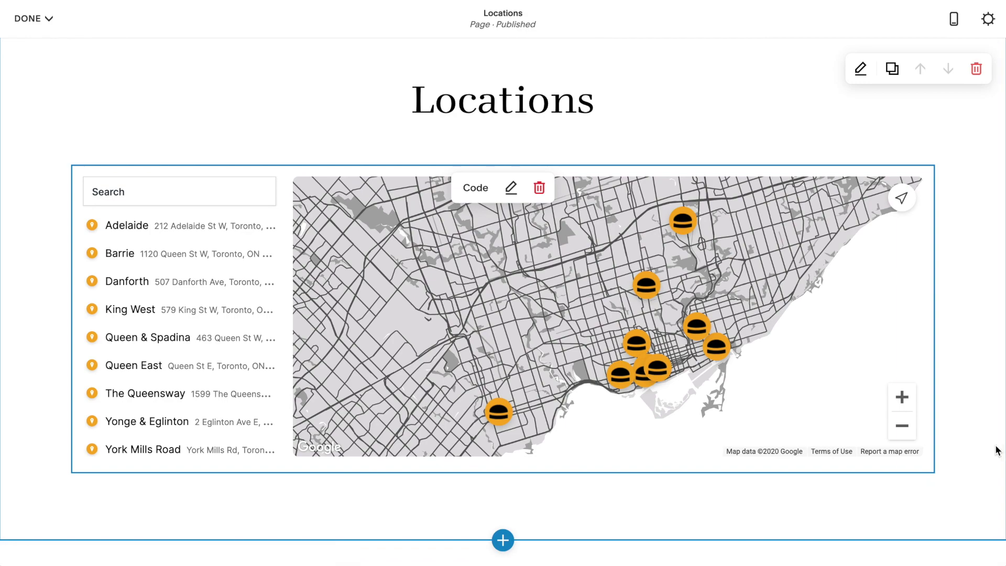
# Change the iframe height in the Code block from 400px to 600px.
pyautogui.click(510, 189)
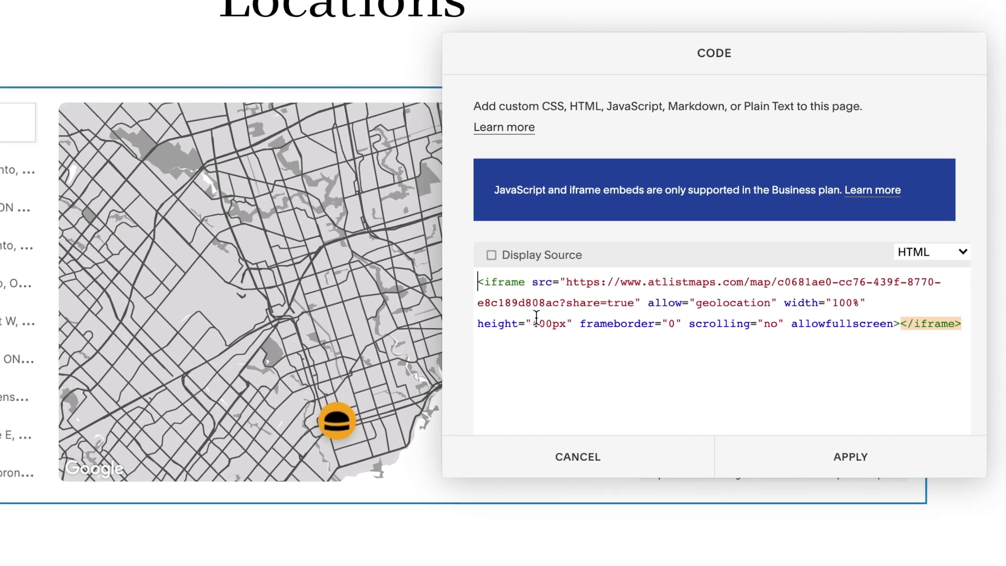
pyautogui.click(537, 317)
pyautogui.hotkey('shift', 'Right')
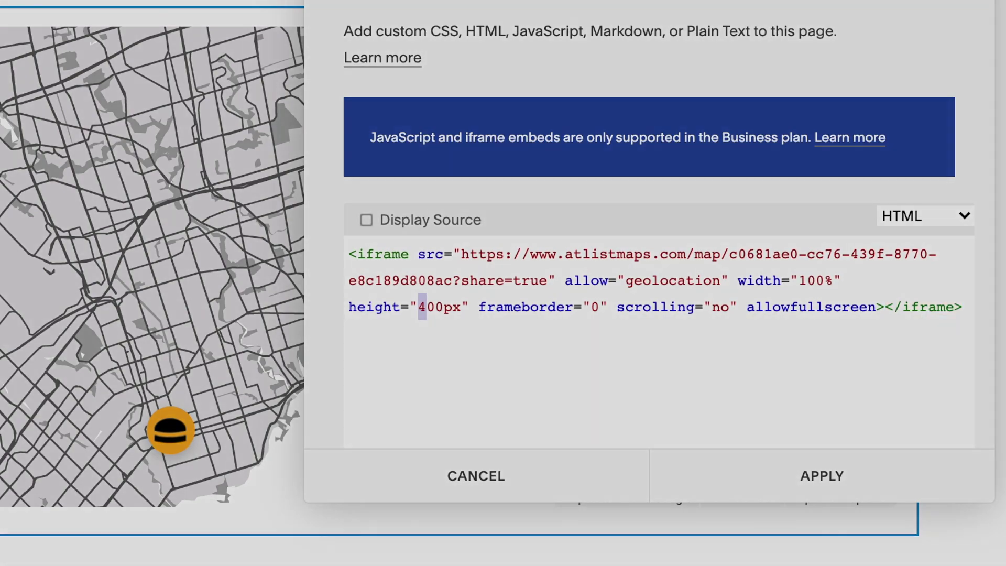
pyautogui.write('6')
pyautogui.click(828, 480)
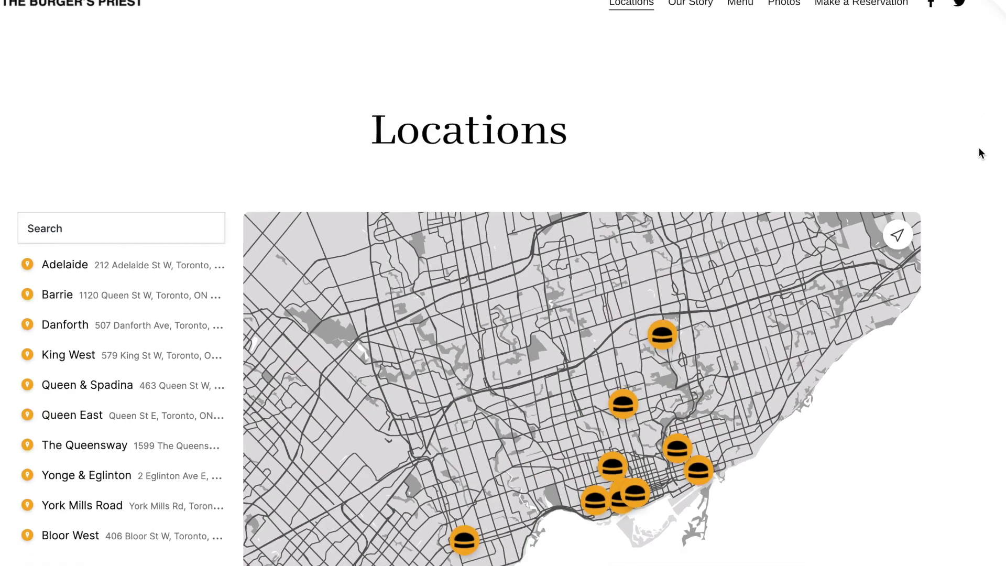
pyautogui.scroll(-3, 981, 153)
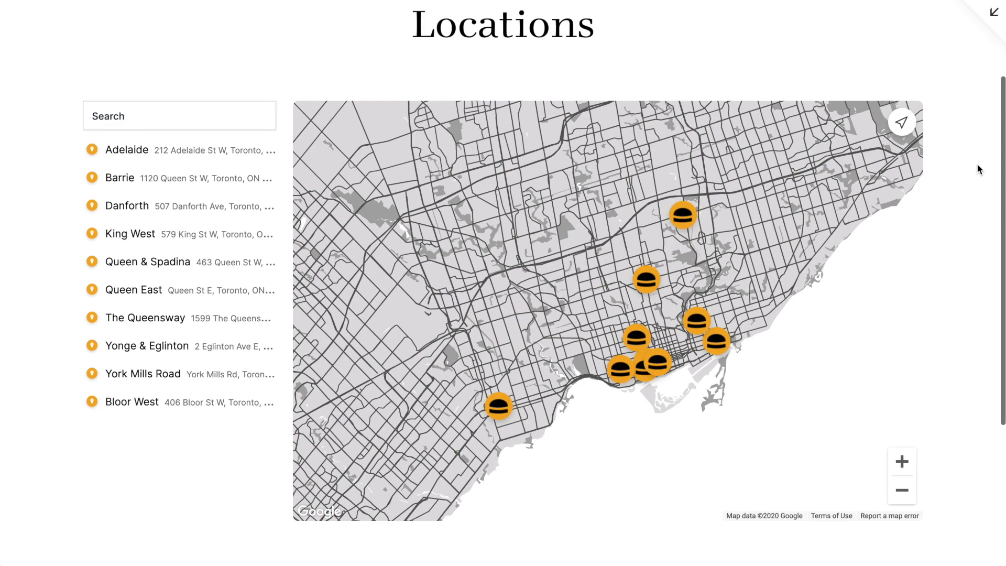
# Locate yourself, open the Bloor West marker card, and search the store list for 'Queen St'.
pyautogui.click(902, 123)
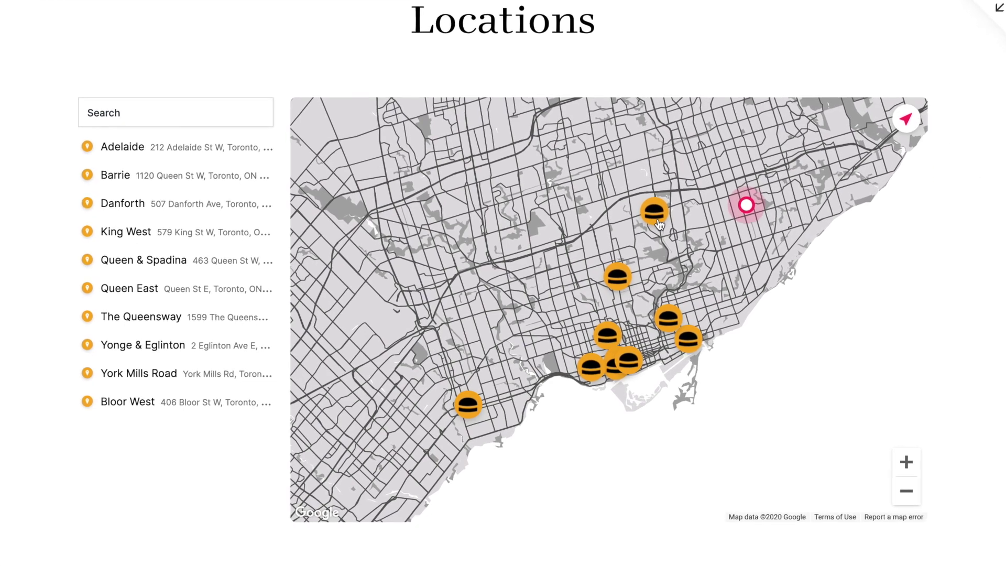
pyautogui.click(656, 213)
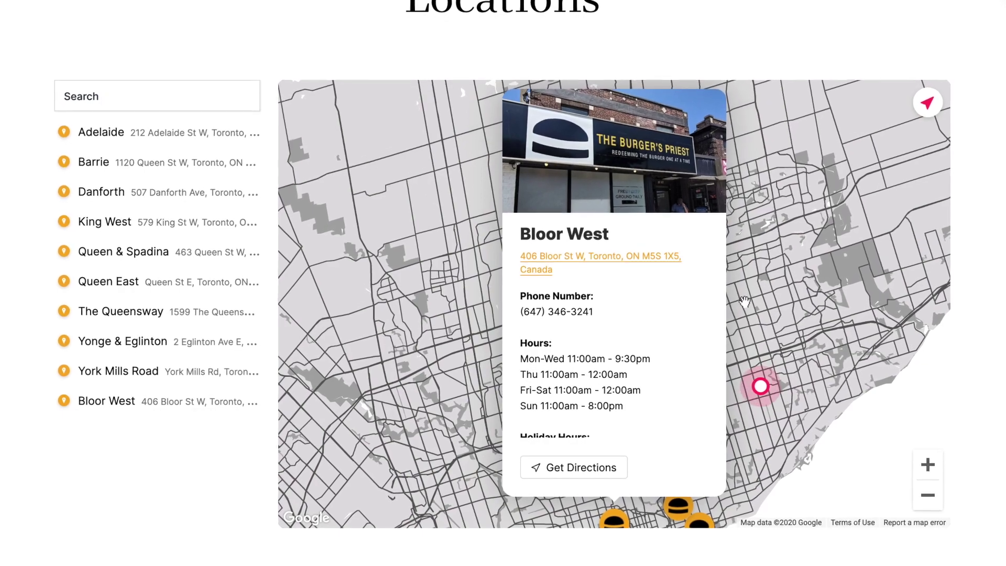
pyautogui.click(139, 102)
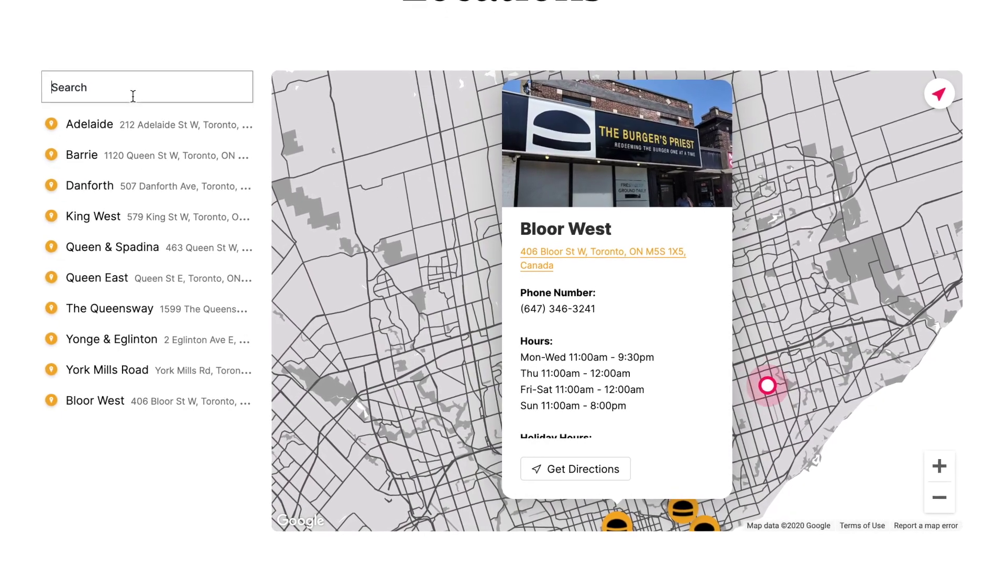
pyautogui.write('Queen St')
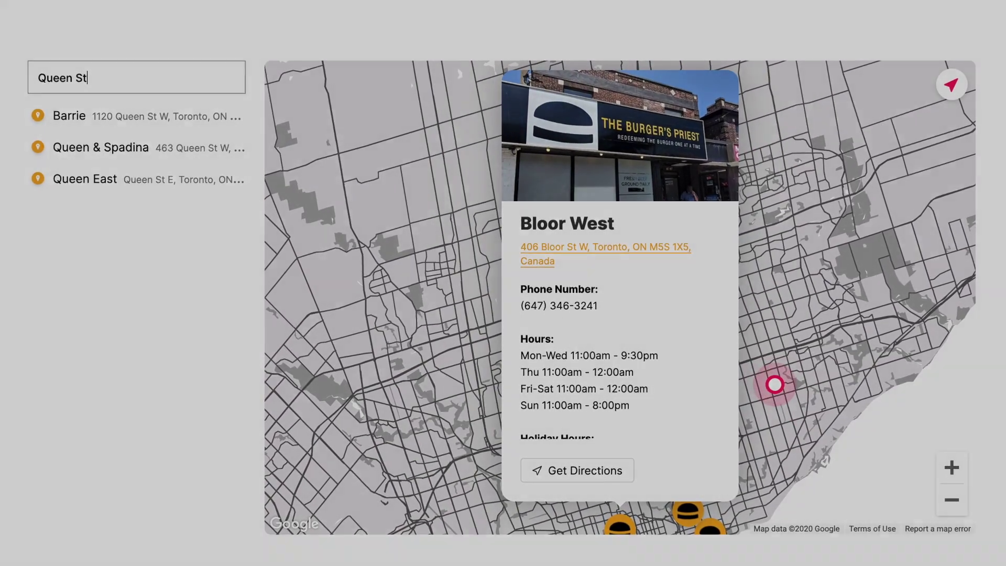